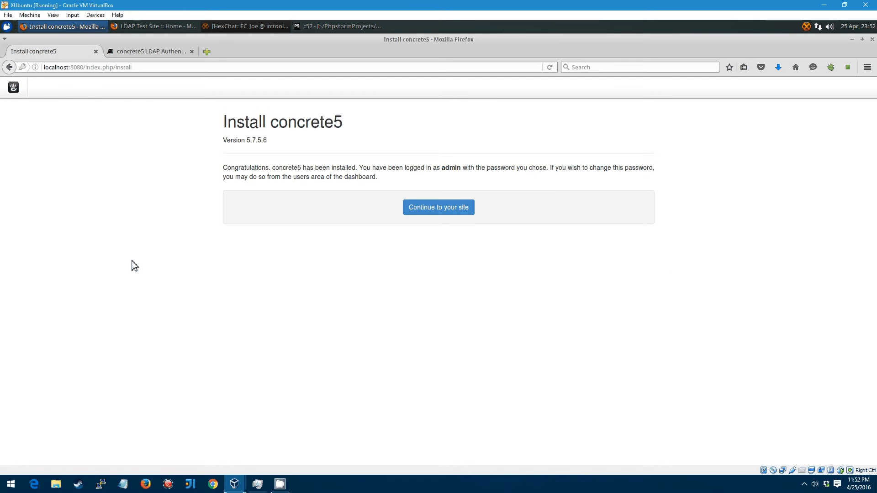
Step: Continue to the new site, dismiss the help window, and open Add Functionality via an 'add func' search
left_click(451, 211)
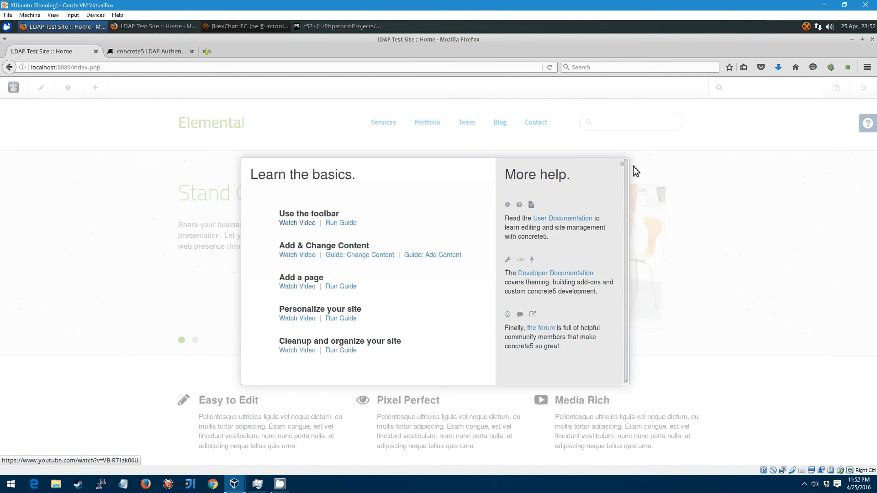
left_click(624, 165)
left_click(755, 91)
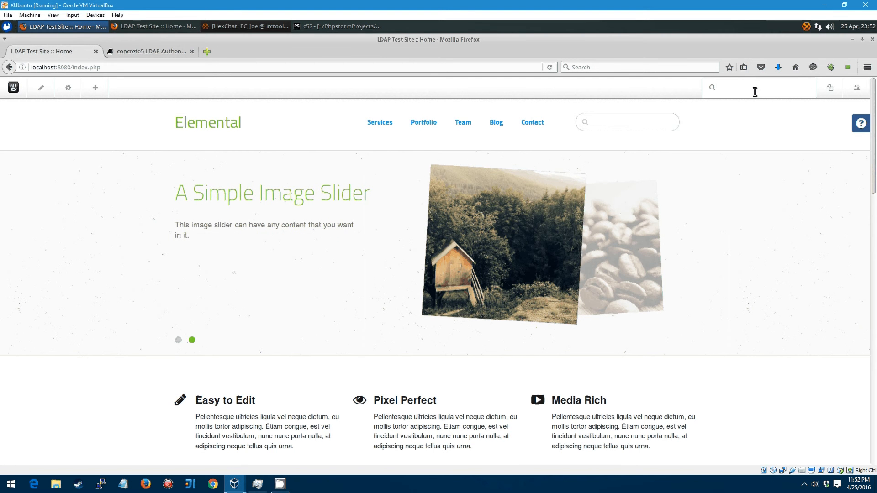
type("add")
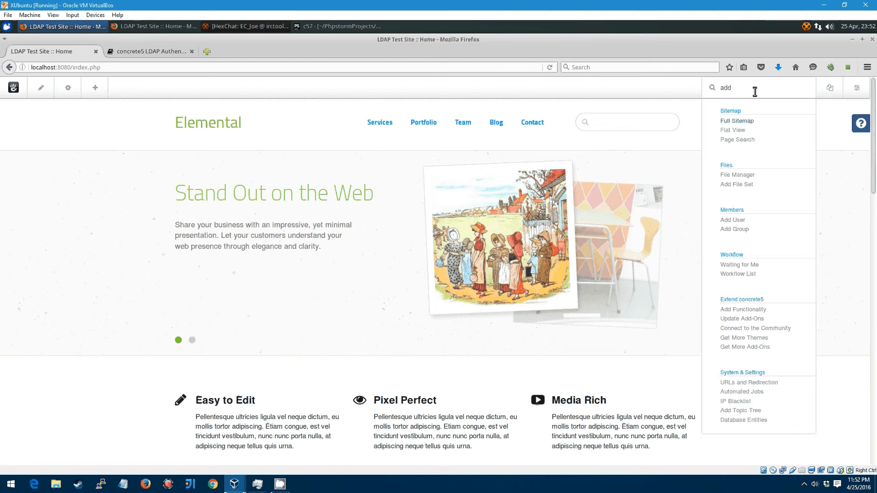
type(" func")
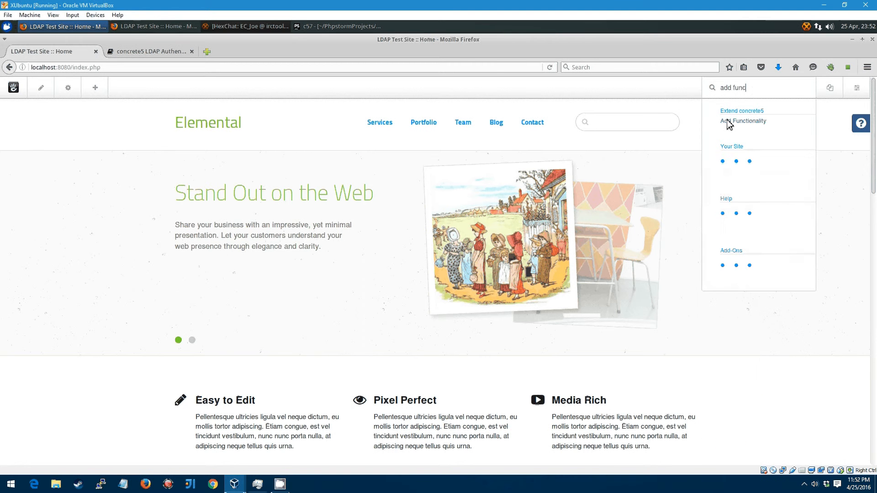
left_click(728, 121)
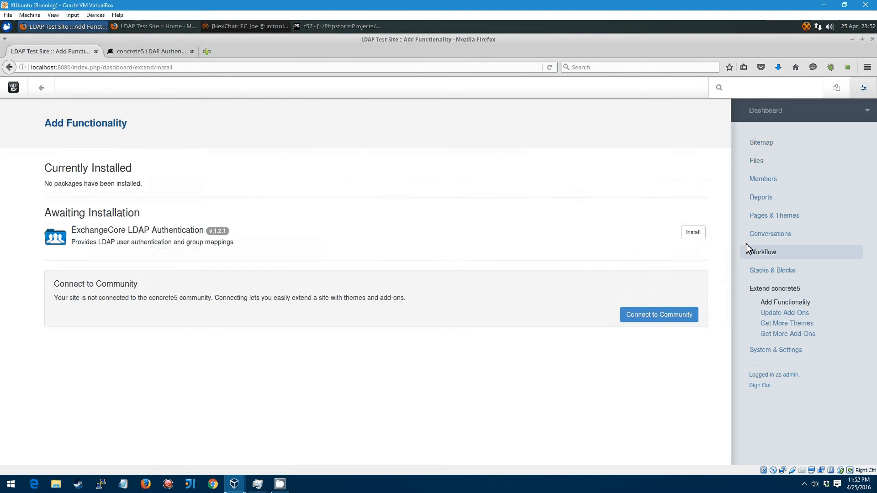
Step: Install ExchangeCore LDAP Authentication, then open the add LDAP Directories page through an 'ldap' search
left_click(693, 233)
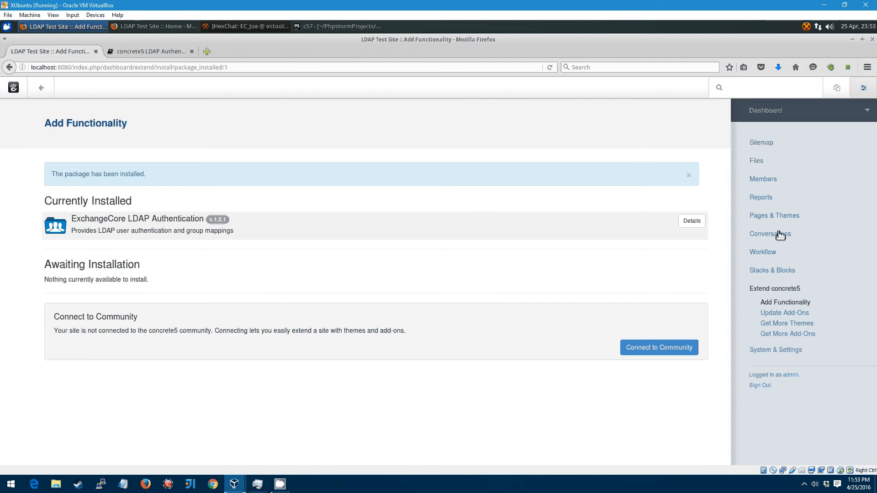
left_click(750, 89)
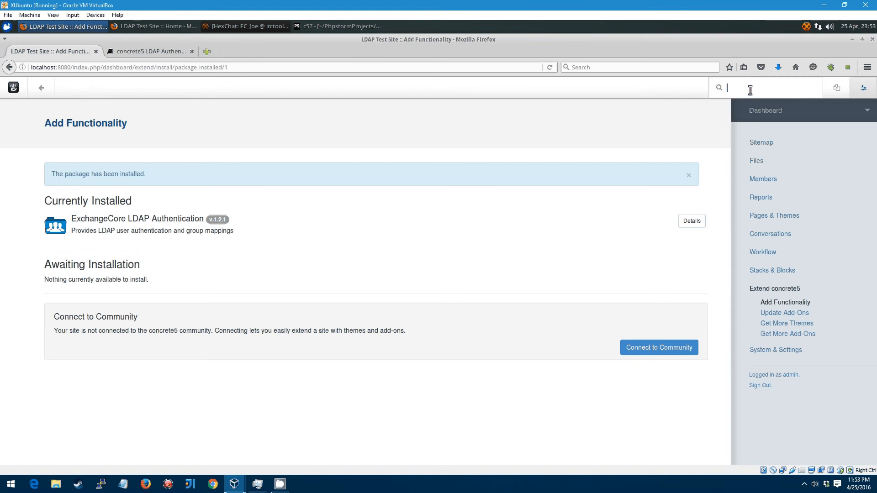
type("ldap")
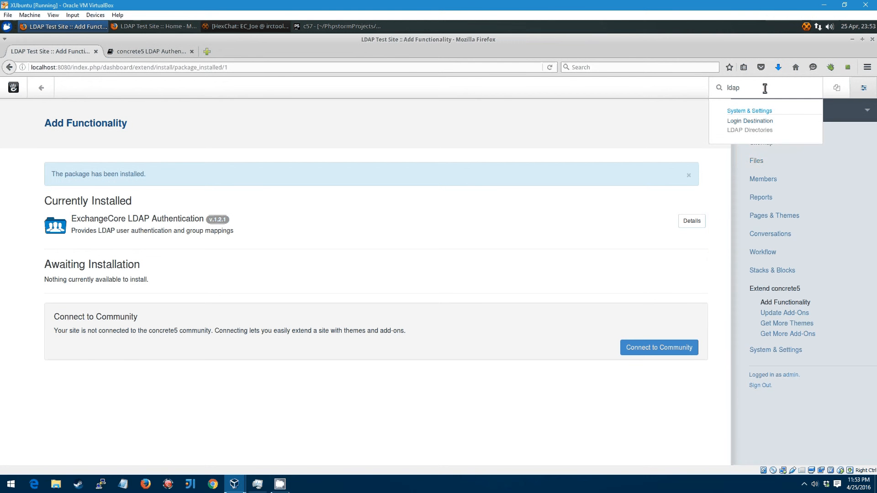
left_click(753, 132)
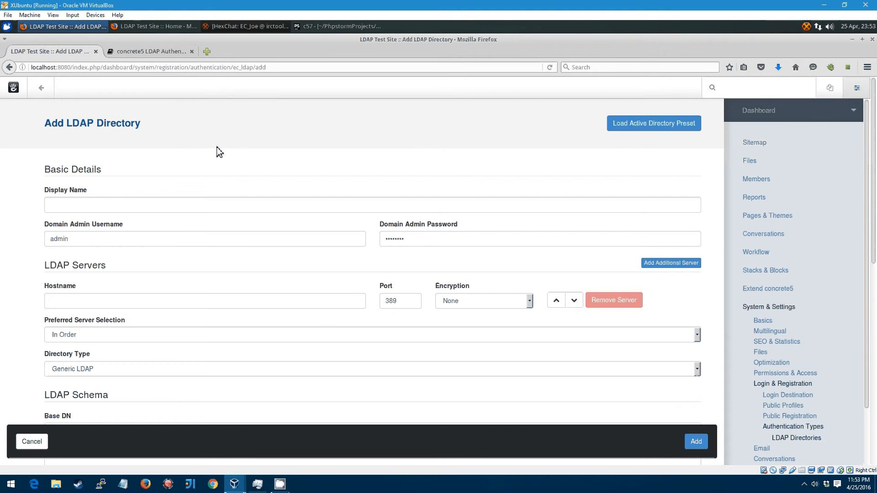
Step: Enter 'ExchangeCore Local' as the LDAP directory's display name
left_click(175, 208)
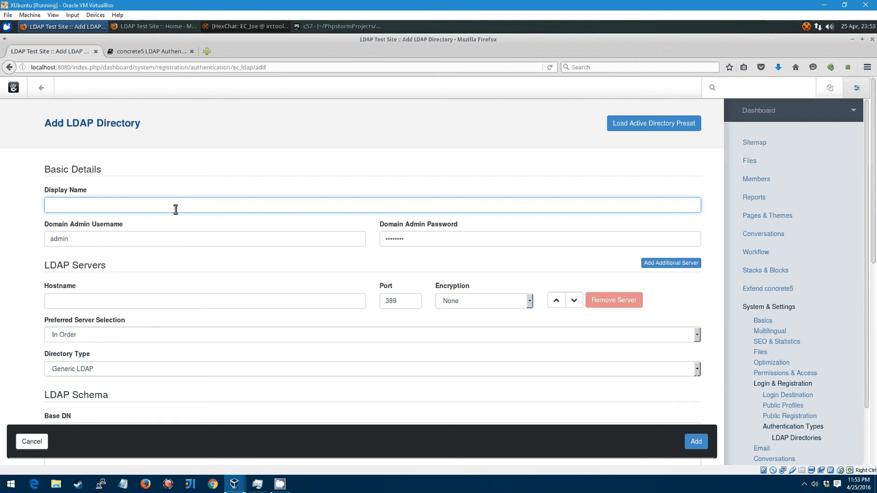
type("Exc")
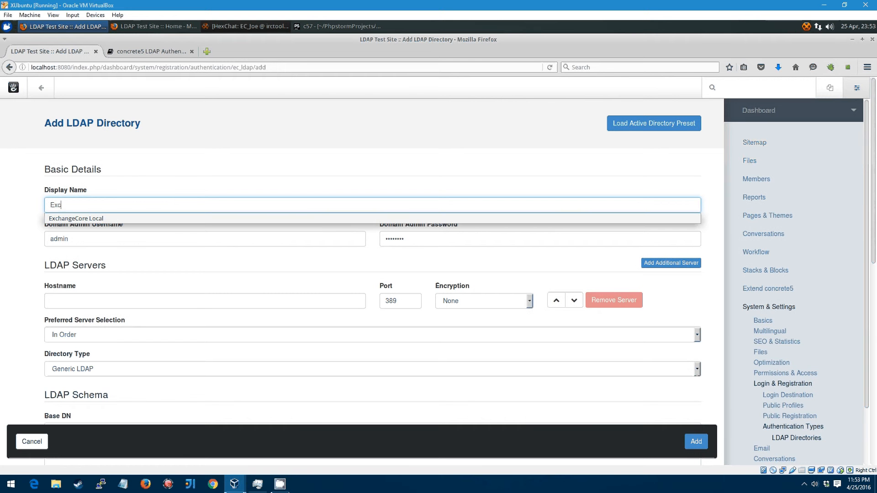
key("Tab")
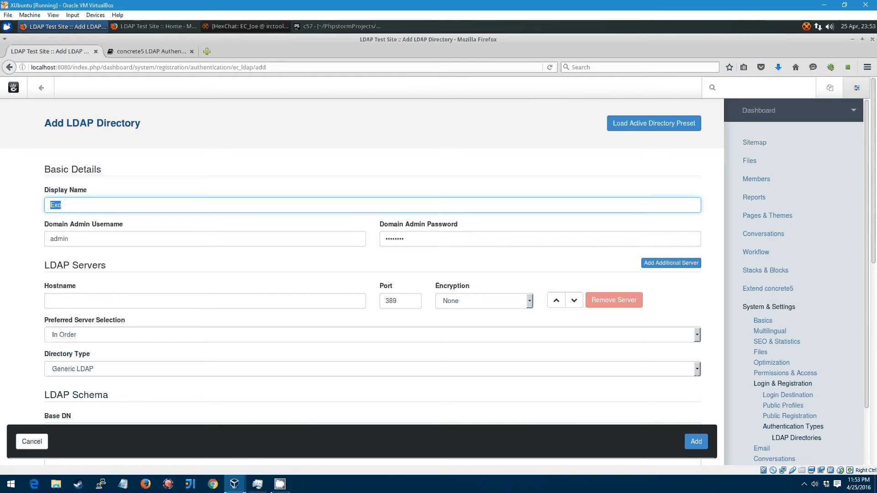
type("Exc")
key("Down")
key("Tab")
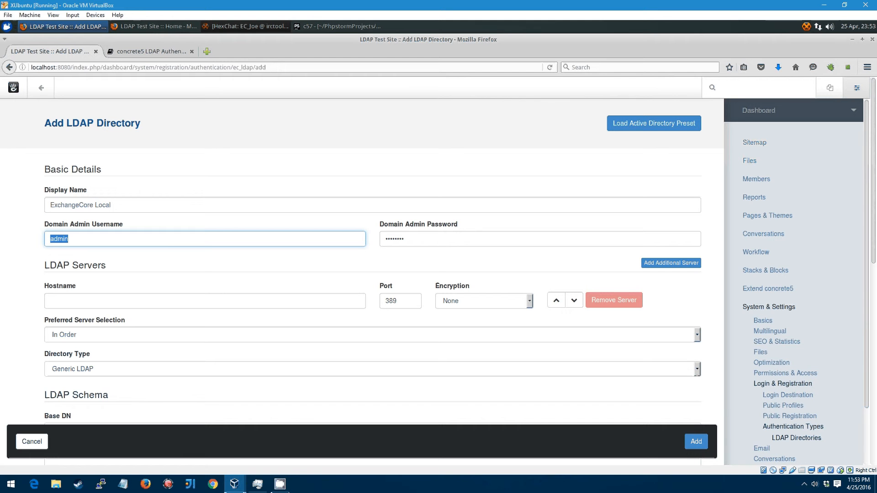
Step: Replace the default domain admin username with the service account's address and enter its password
left_click(163, 238)
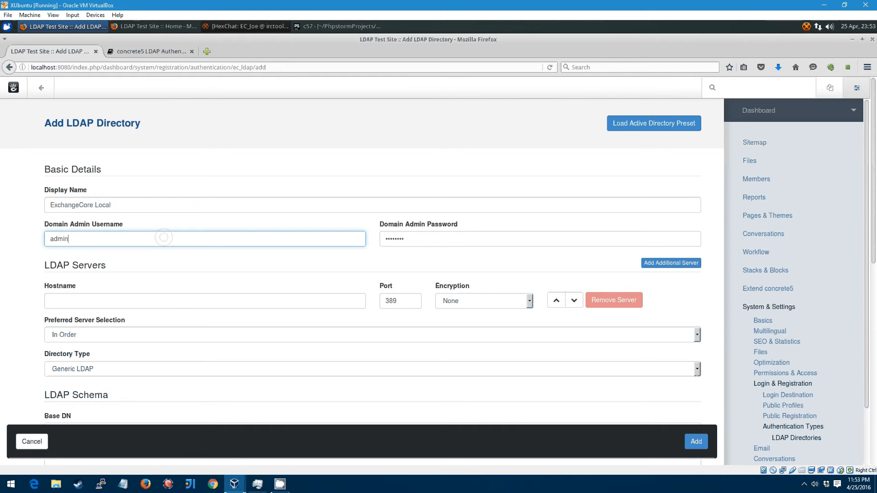
left_click(97, 238)
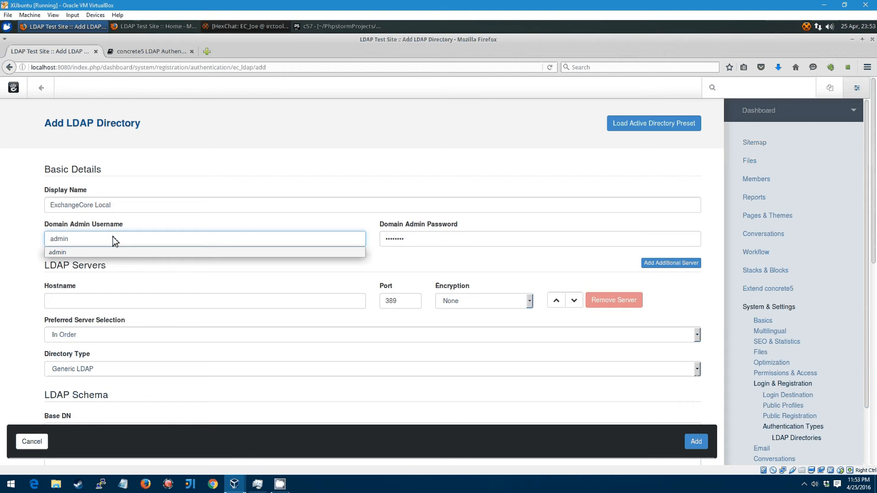
key("ctrl+a")
key("BackSpace")
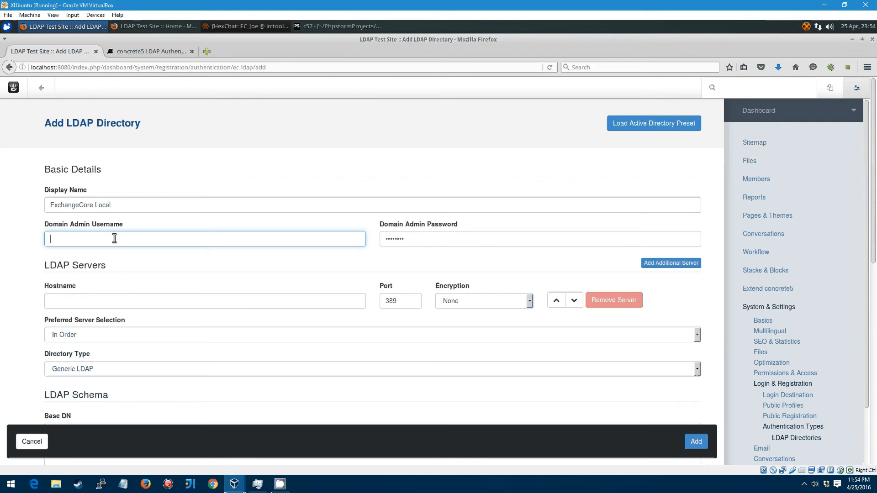
key("Tab")
type("*********")
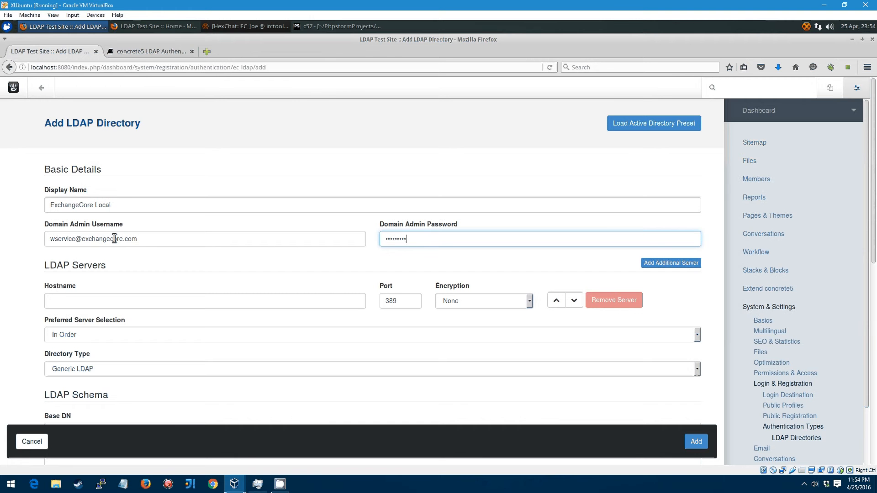
key("Tab")
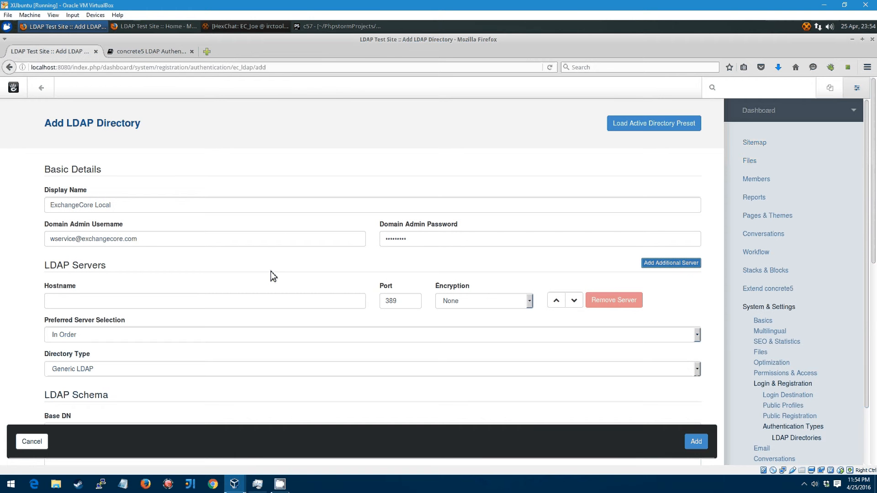
left_click(218, 255)
scroll(261, 254, "down", 2)
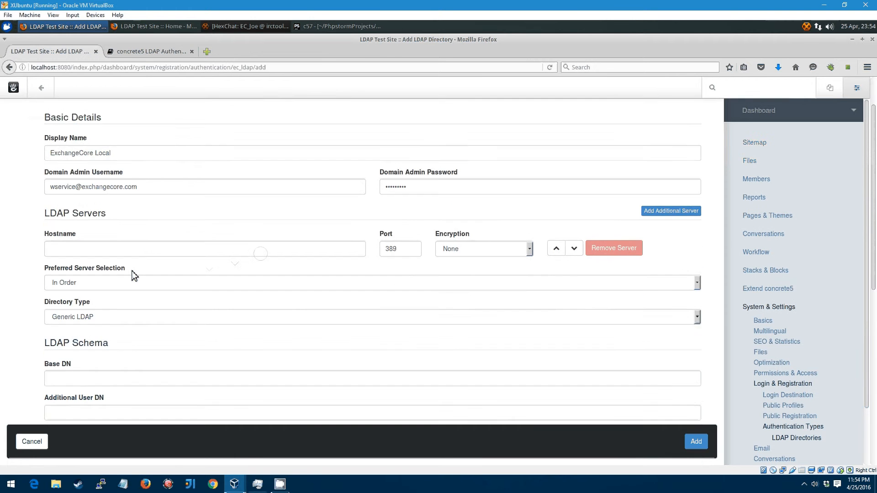
Step: Try extra LDAP server entries, keep the In Order selection, then remove the extra entries
left_click(115, 251)
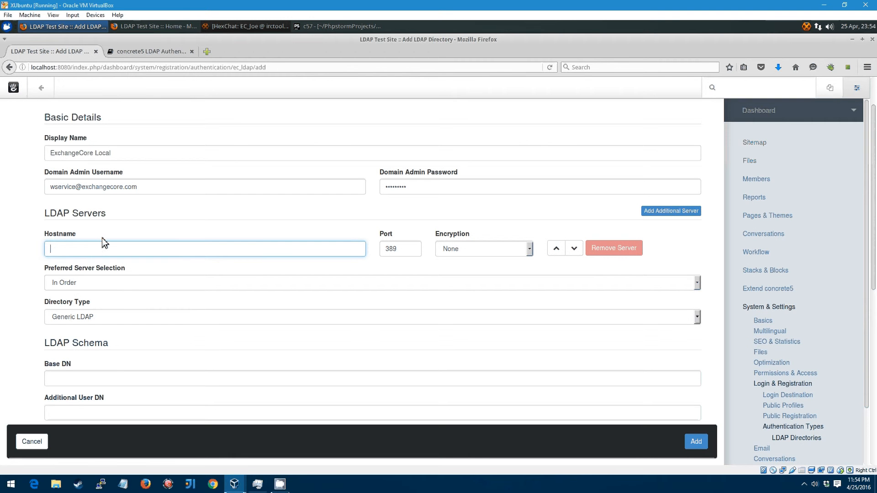
left_click(673, 215)
left_click(674, 213)
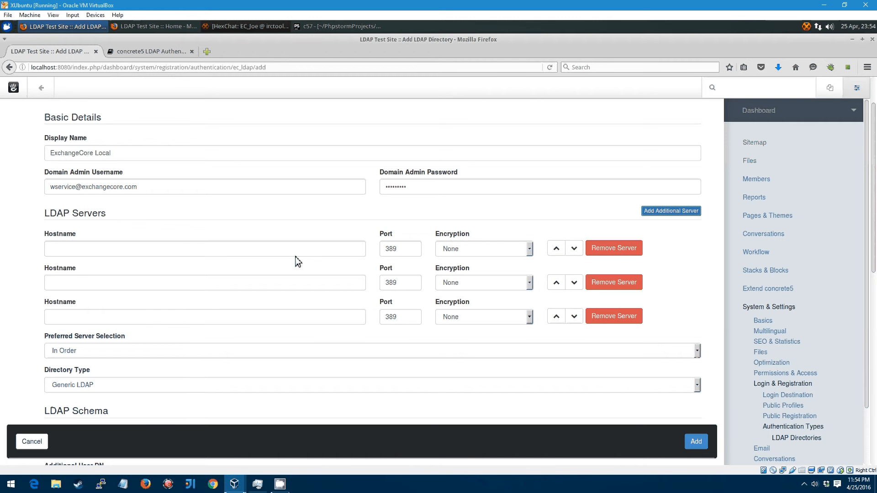
left_click(69, 350)
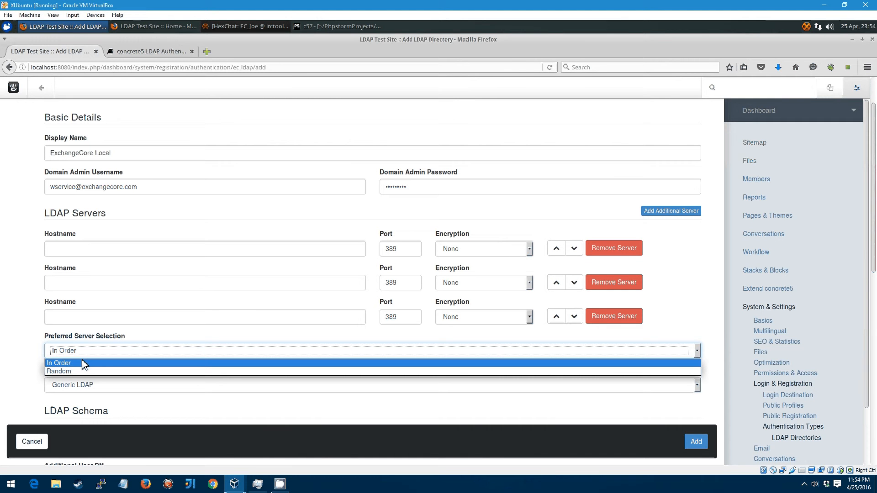
left_click(84, 364)
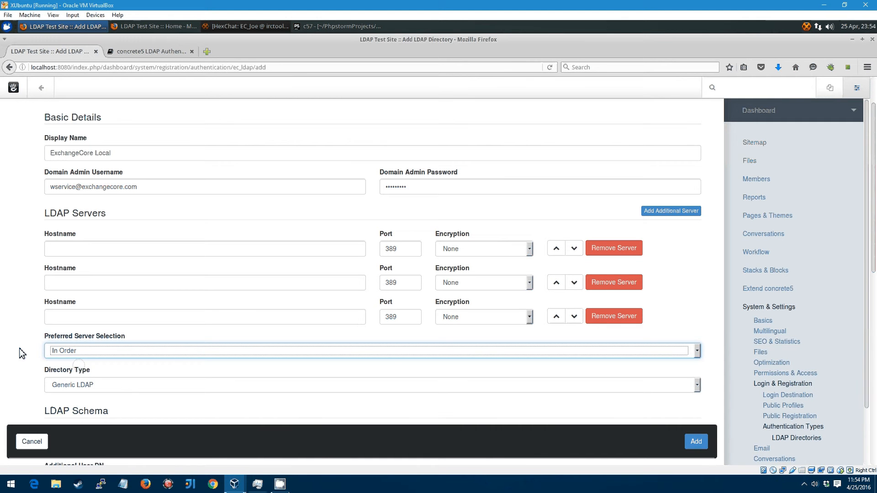
left_click(635, 317)
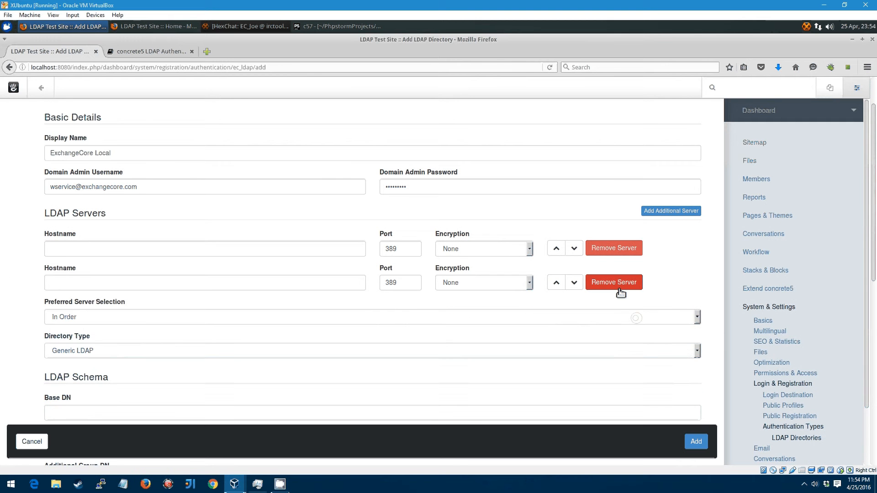
left_click(618, 288)
Step: Enter 192.168.0.55 as the LDAP server hostname, leaving port 389
left_click(98, 252)
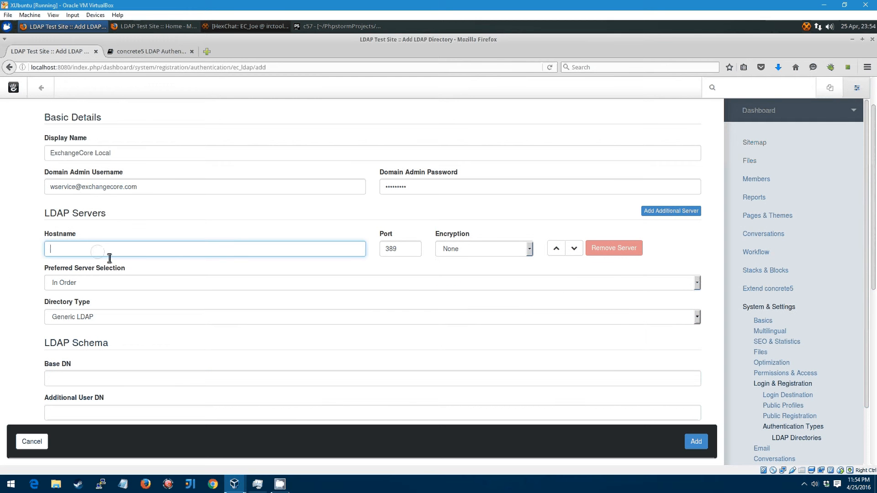
type("192.168.0.55")
key("Tab")
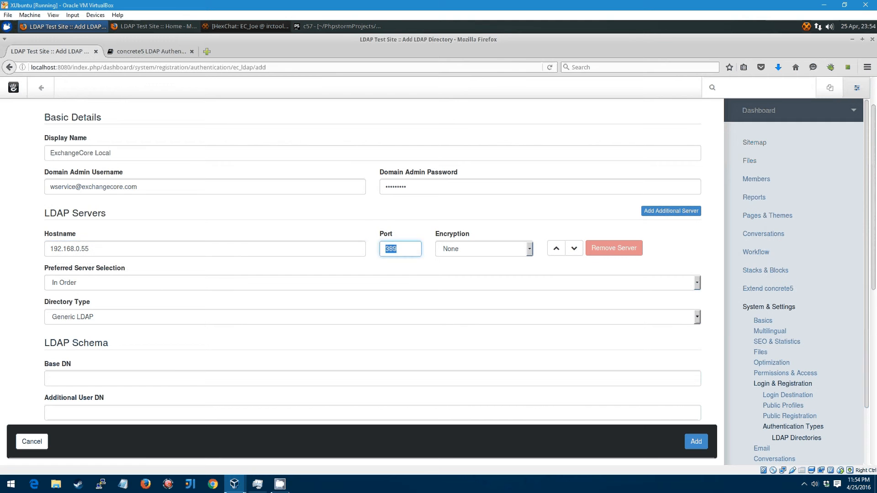
left_click(436, 261)
Step: Set the server encryption to None after trying LDAPS and StartTLS, keeping port 389
left_click(498, 254)
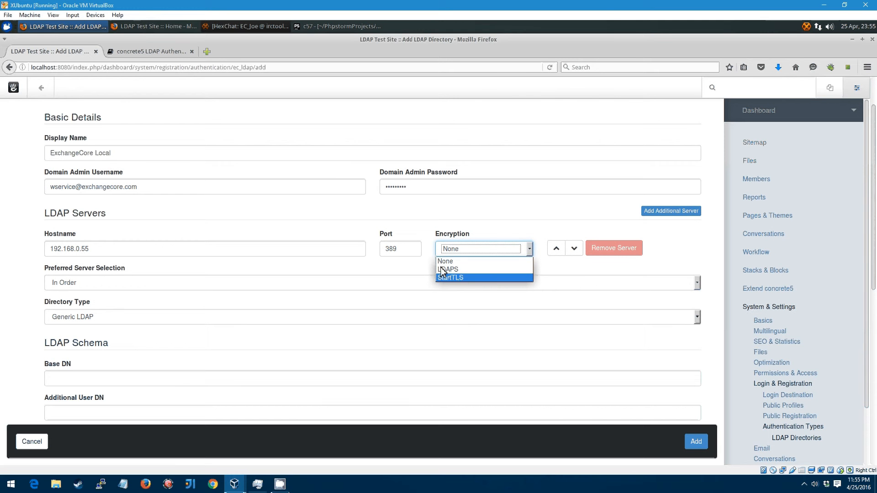
left_click(525, 246)
left_click(525, 247)
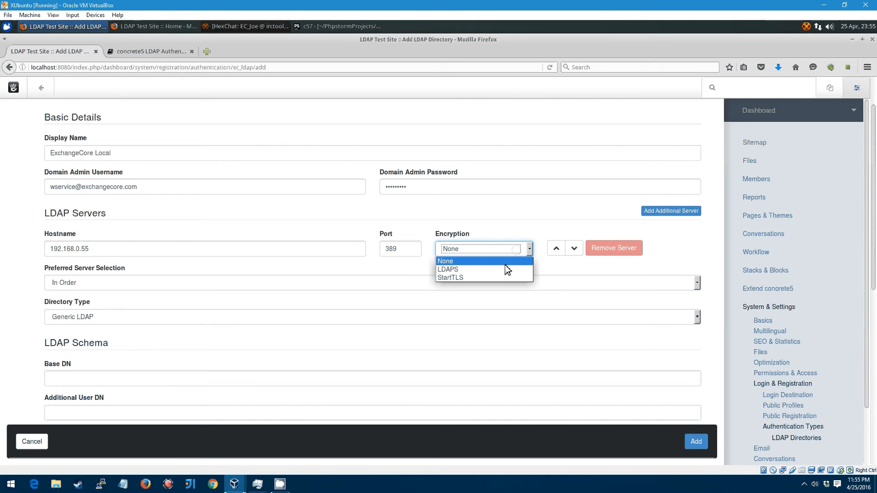
left_click(505, 269)
left_click(484, 277)
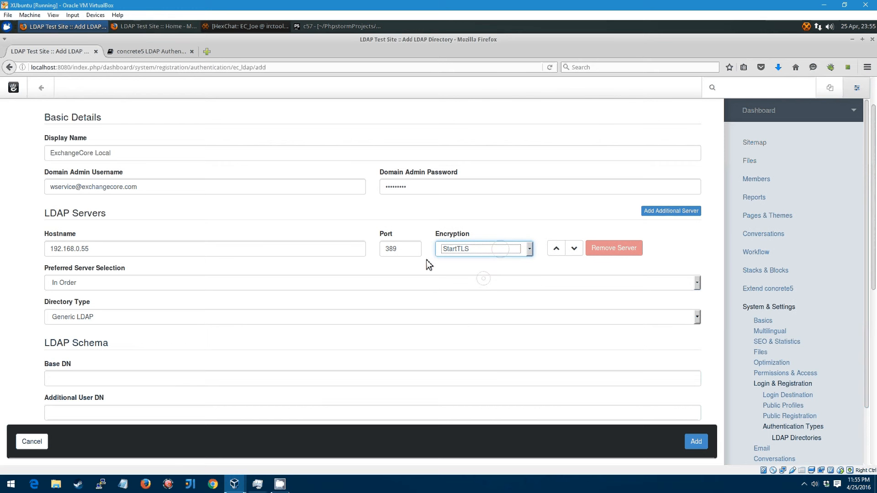
left_click(496, 250)
left_click(483, 259)
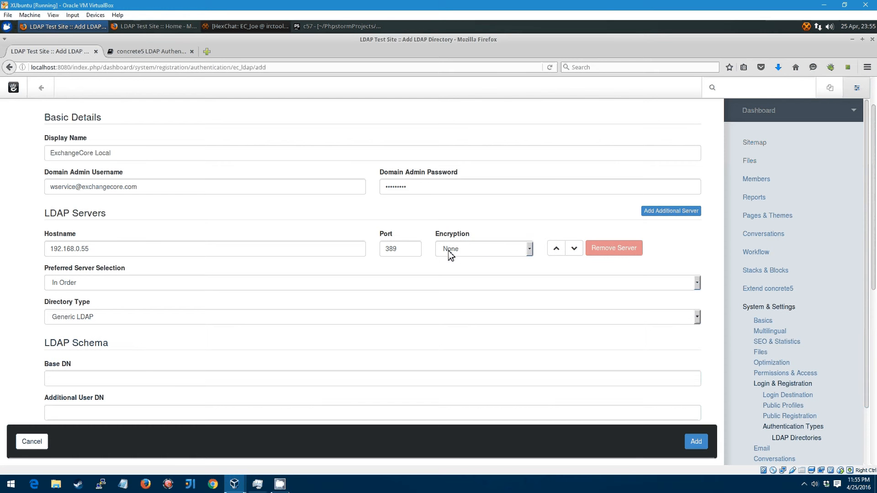
left_click(226, 224)
left_click(84, 317)
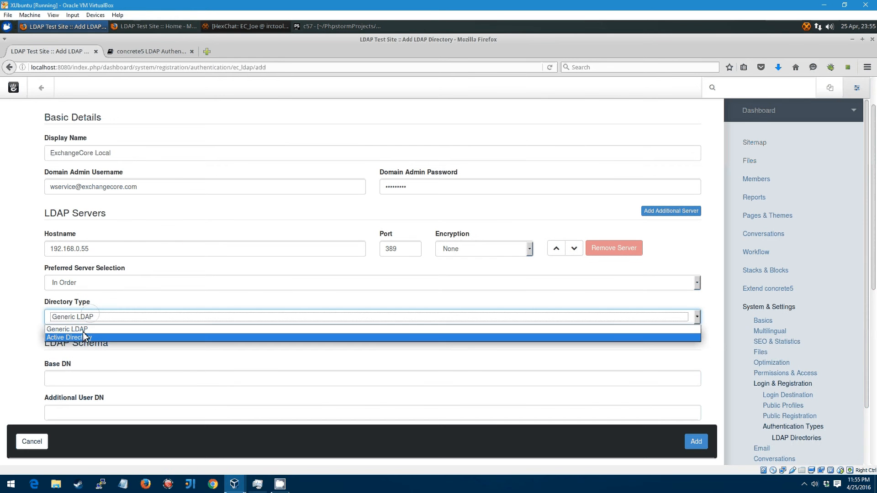
Step: Load the Active Directory preset to fill the directory type and schema fields
left_click(192, 228)
scroll(233, 225, "up", 1)
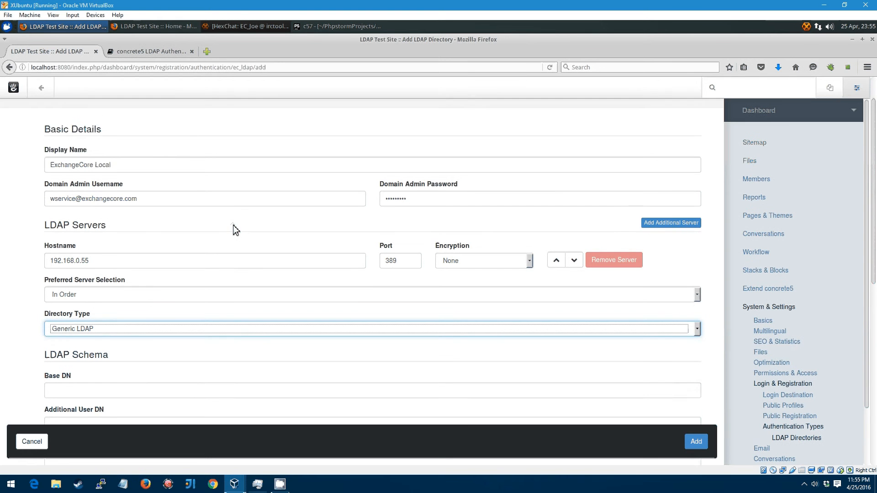
scroll(233, 225, "up", 2)
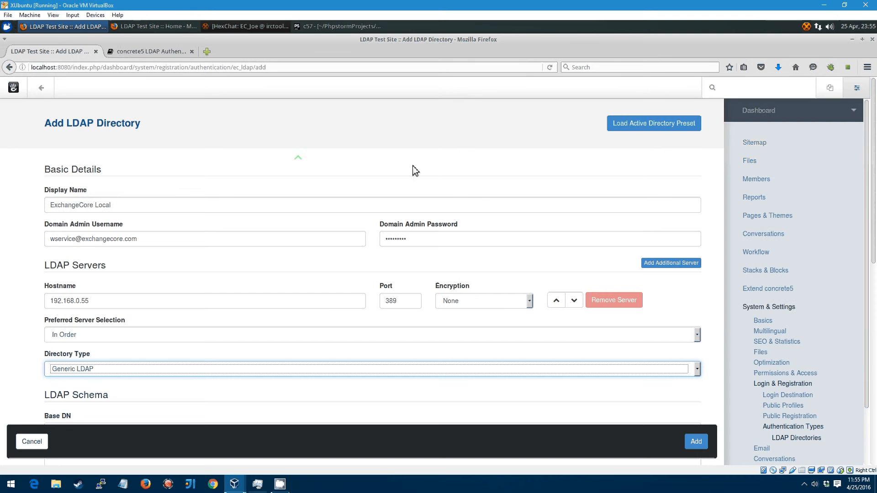
left_click(643, 130)
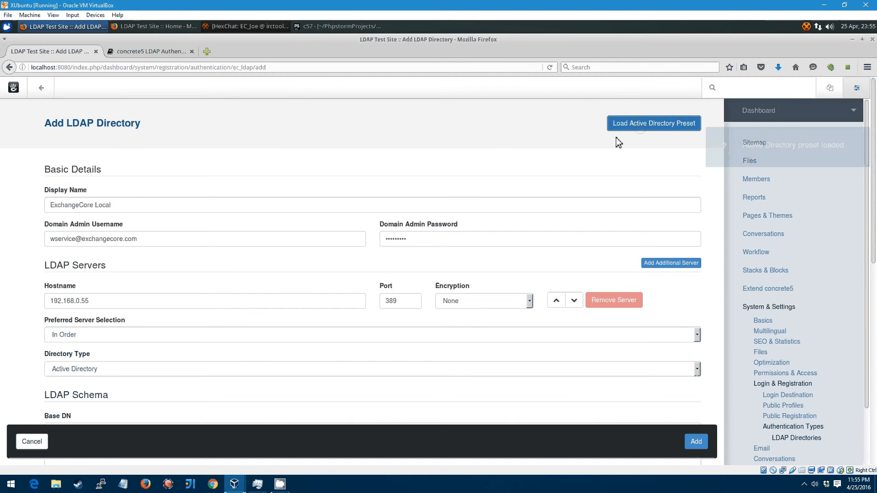
Step: Review the preset's DN fields, user object filter, and username, email and unique ID attributes
scroll(259, 170, "down", 4)
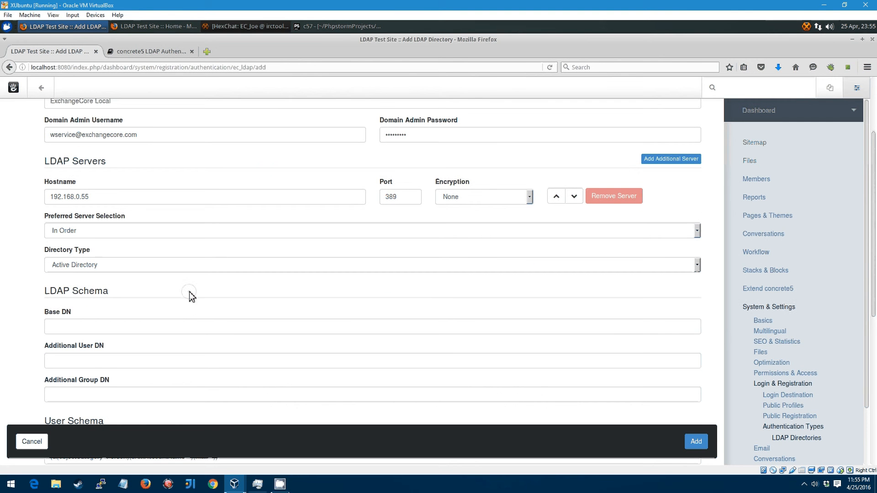
scroll(190, 297, "down", 5)
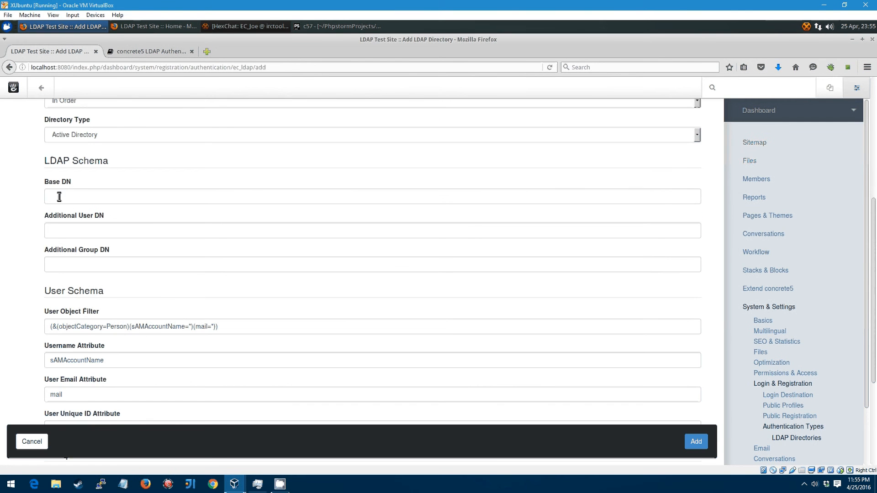
left_click(57, 196)
left_click(61, 233)
left_click(60, 263)
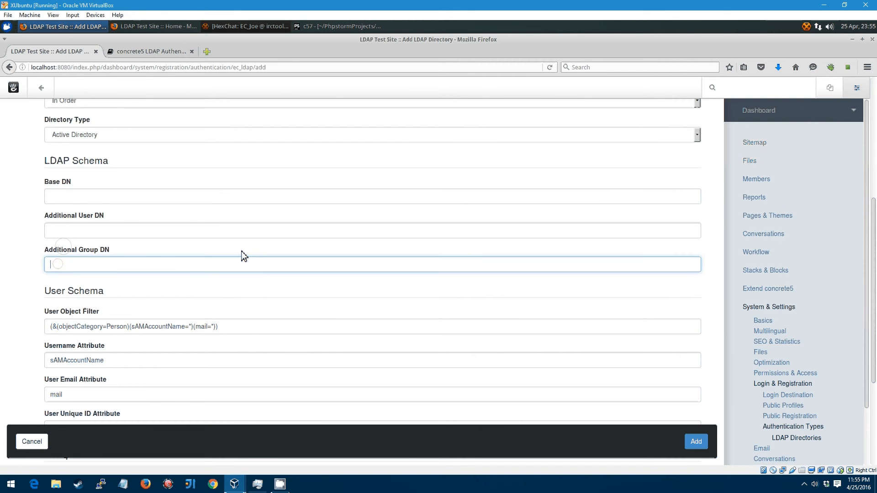
scroll(240, 254, "down", 6)
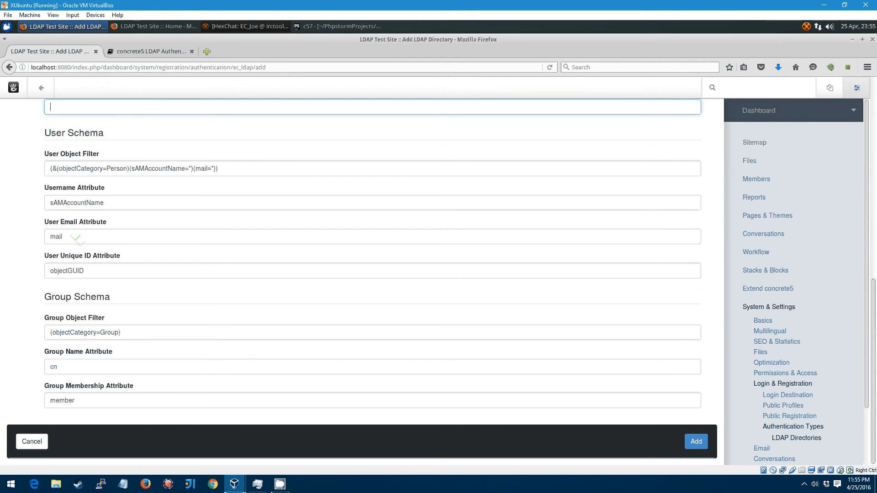
left_click(291, 172)
left_click(174, 206)
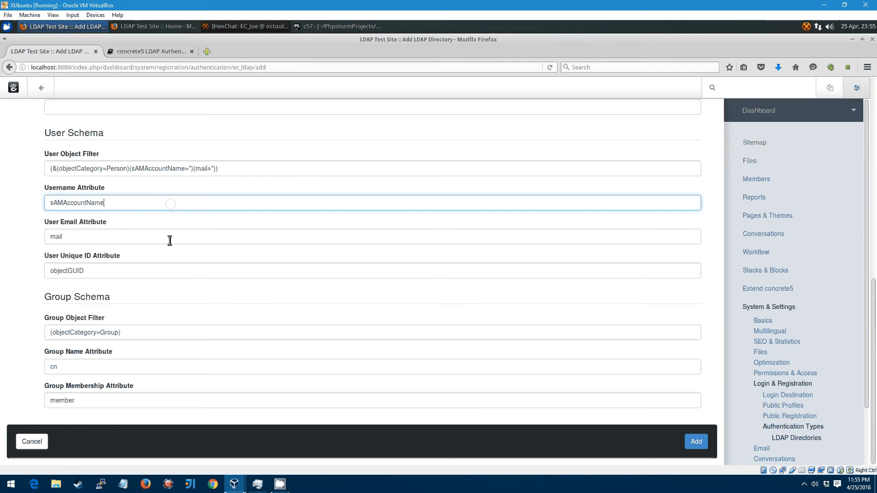
left_click(170, 238)
left_click(153, 271)
Step: Inspect the user object filter (&(objectCategory=Person)(sAMAccountName=*)(mail=*)) without changing it
scroll(131, 228, "up", 2)
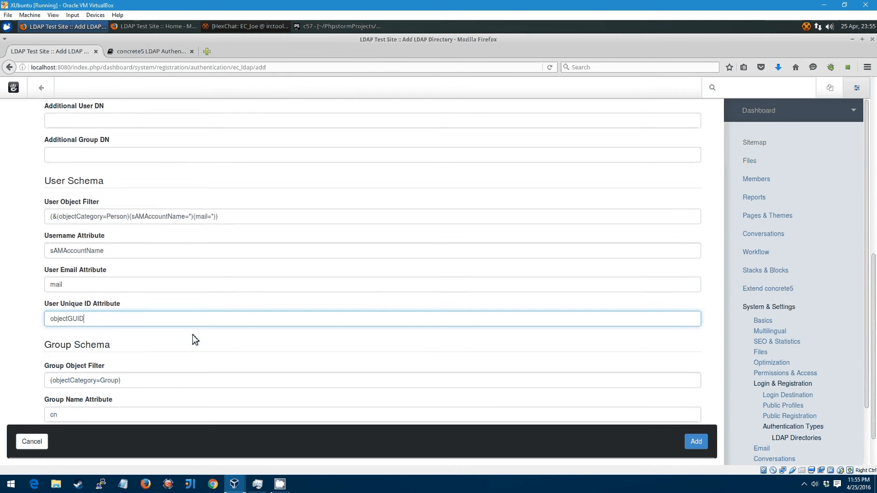
scroll(193, 335, "down", 2)
scroll(176, 331, "up", 4)
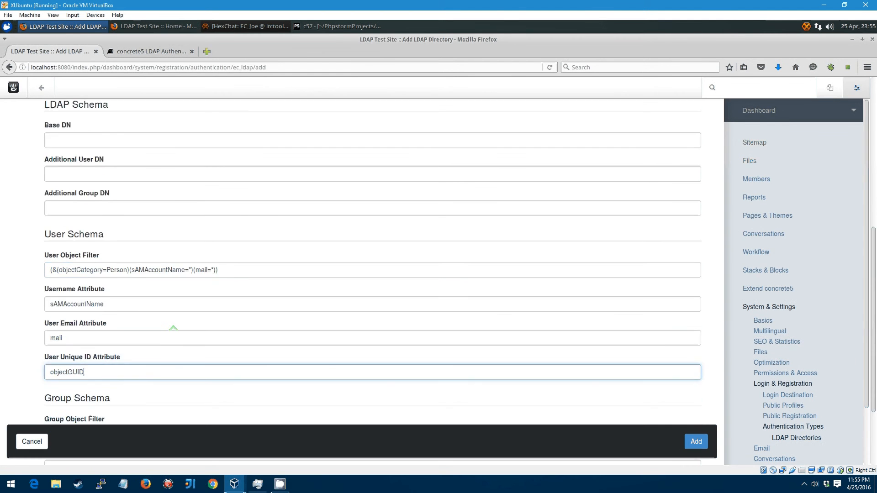
scroll(162, 341, "down", 4)
scroll(155, 333, "up", 3)
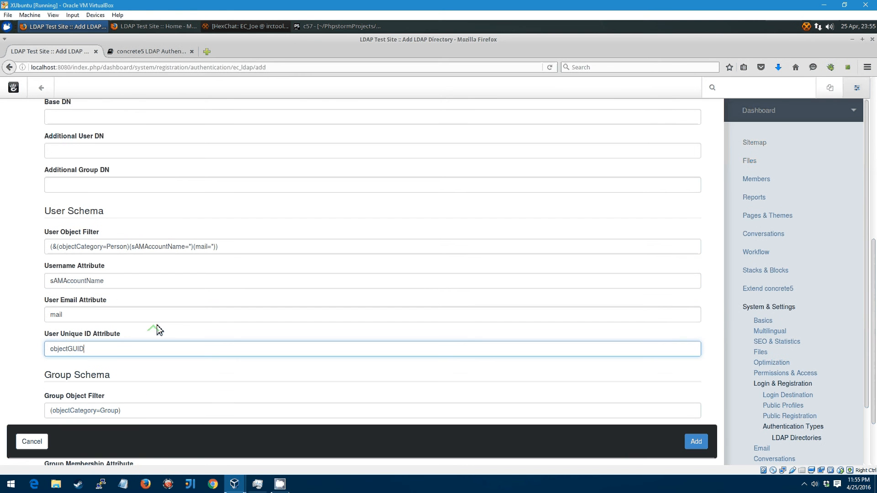
double_click(253, 247)
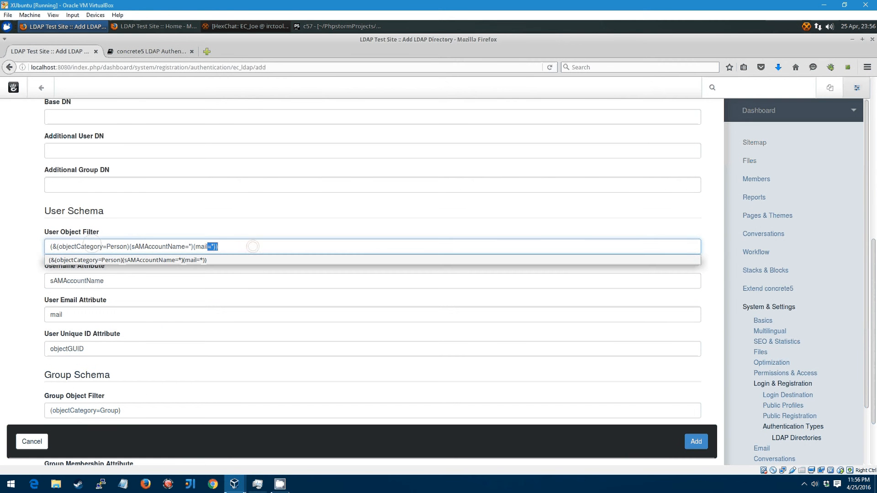
left_click(92, 244)
left_click(36, 251)
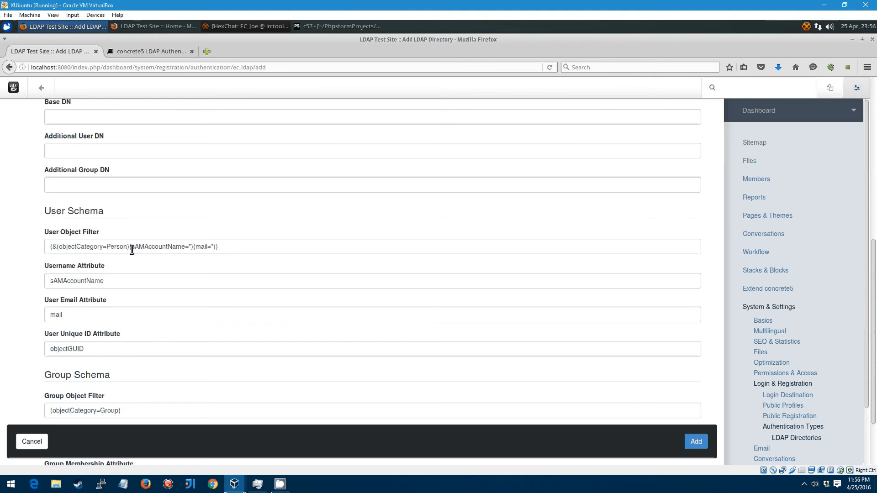
left_click_drag(132, 249, 61, 250)
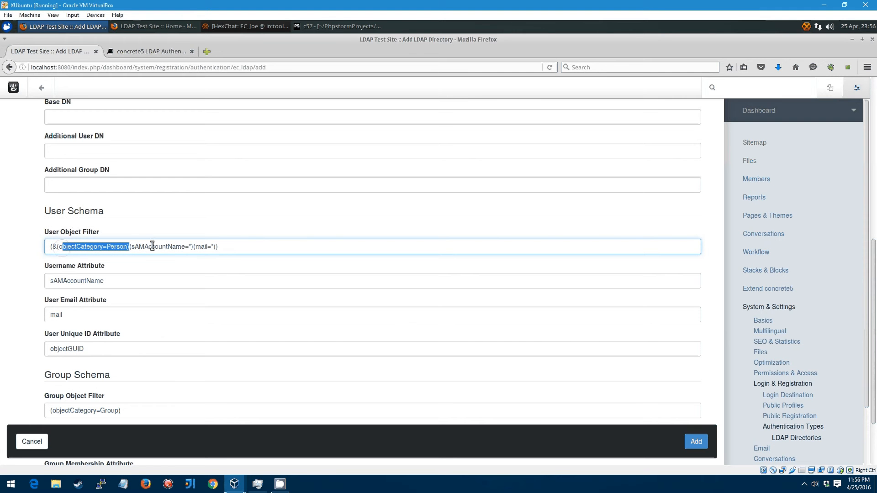
left_click(185, 249)
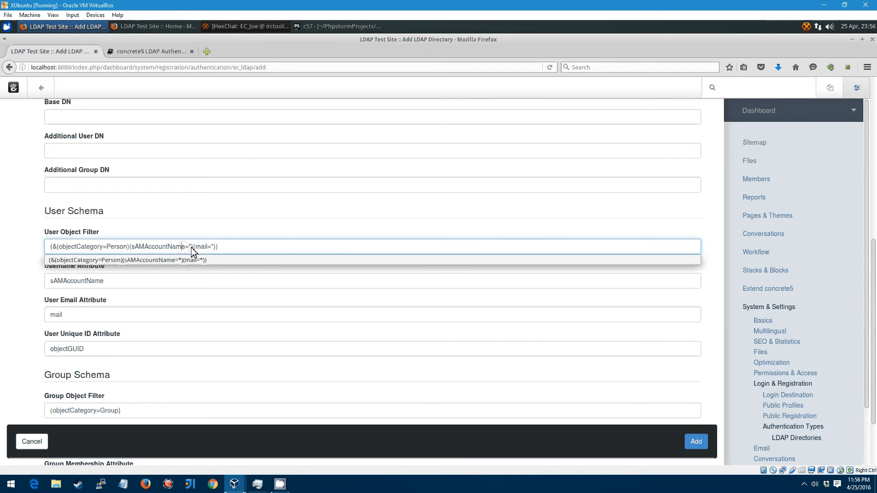
left_click(138, 199)
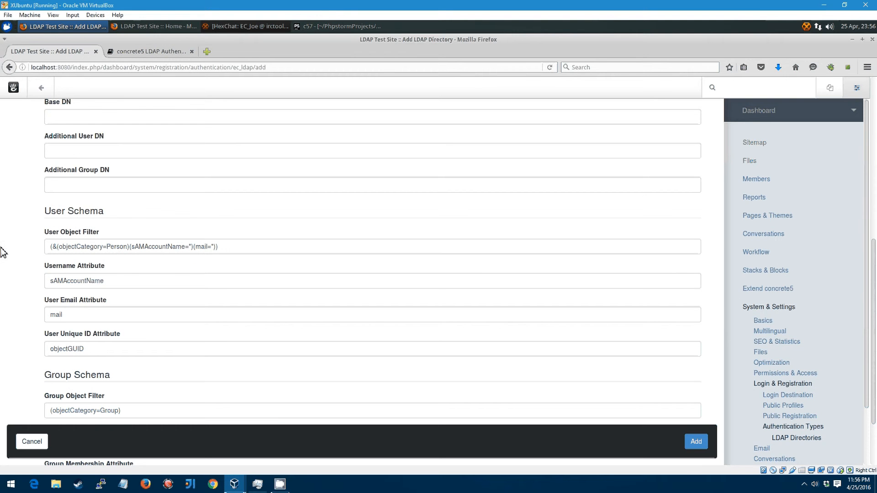
scroll(19, 244, "up", 2)
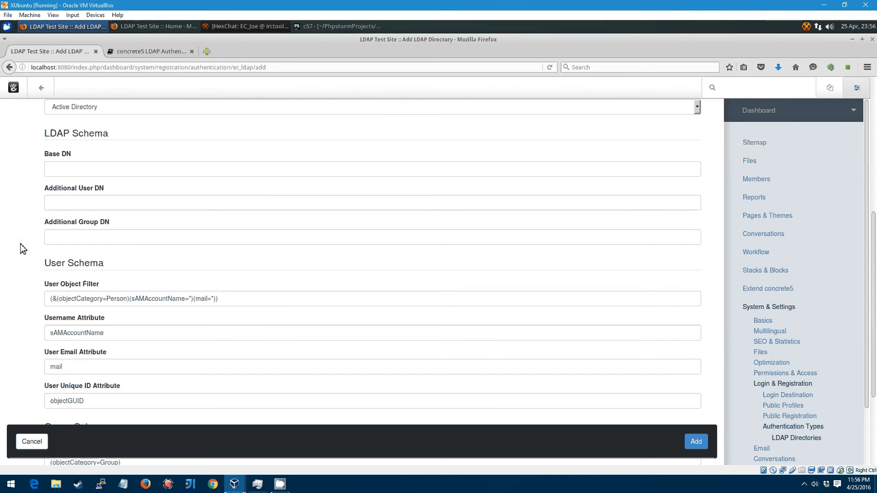
scroll(20, 244, "up", 3)
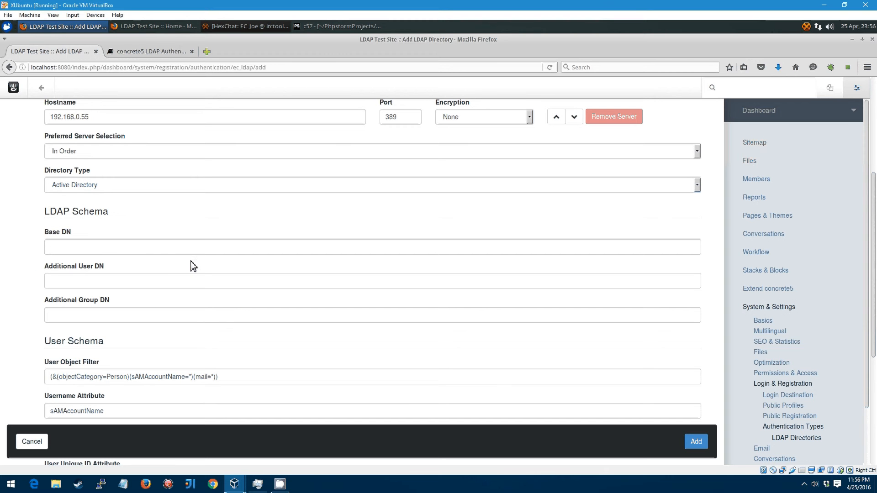
scroll(30, 261, "up", 2)
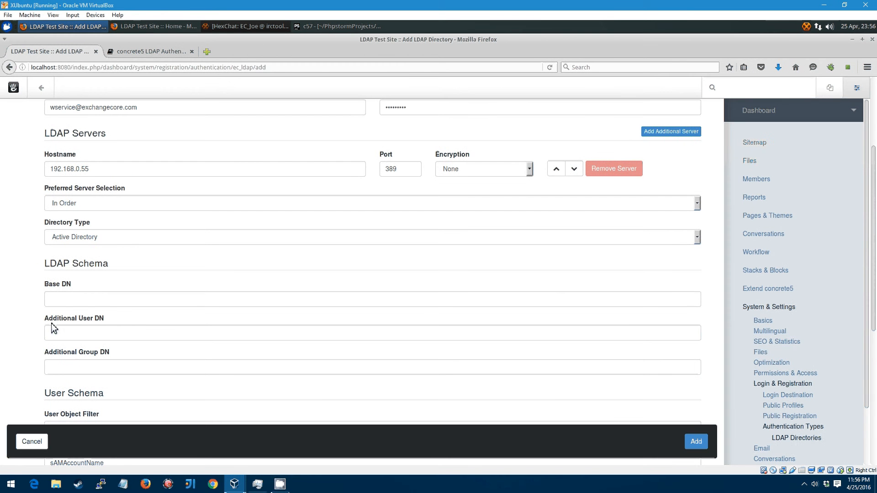
left_click(89, 297)
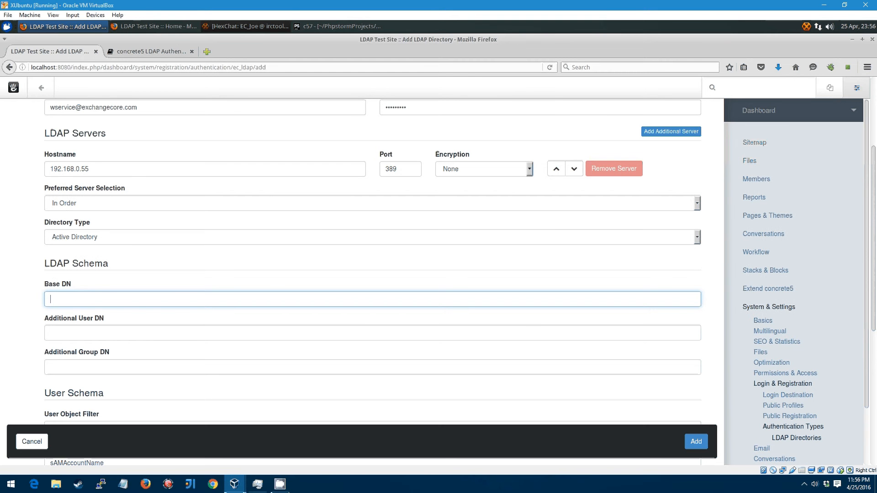
left_click(234, 484)
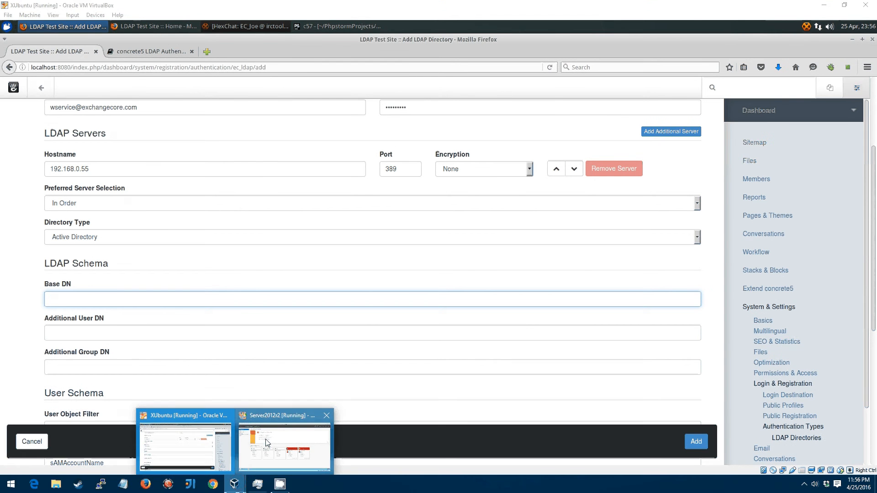
Step: Launch Active Directory Users and Computers on the Windows Server and enable Advanced Features
left_click(265, 439)
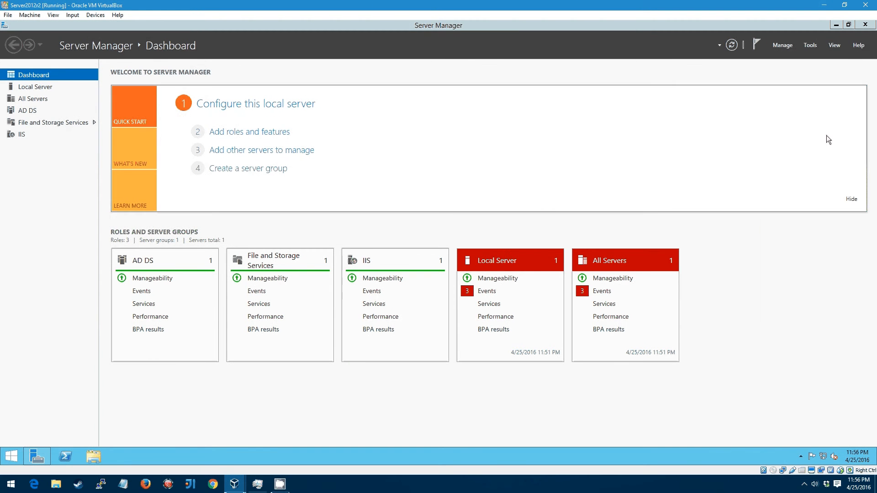
left_click(810, 44)
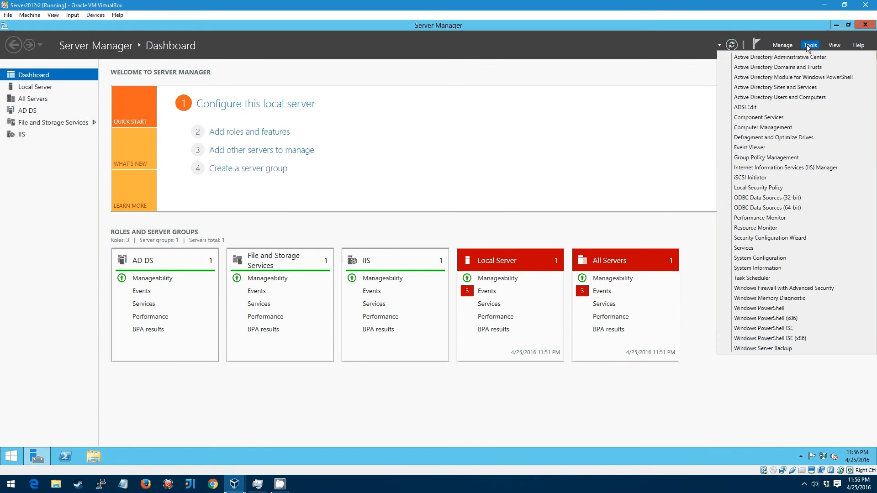
left_click(839, 98)
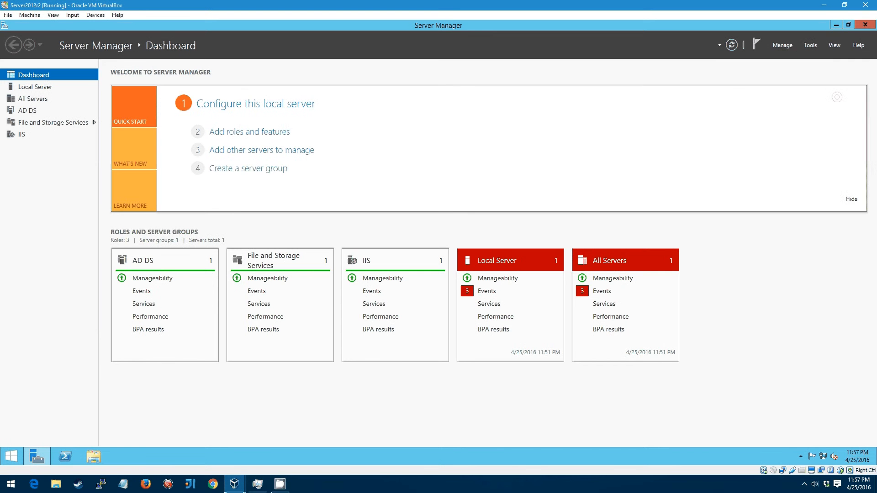
left_click(868, 26)
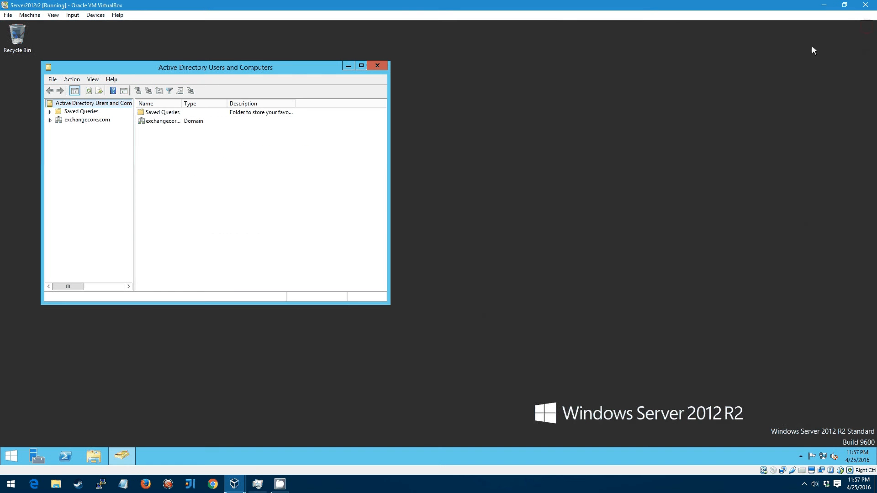
left_click(87, 121)
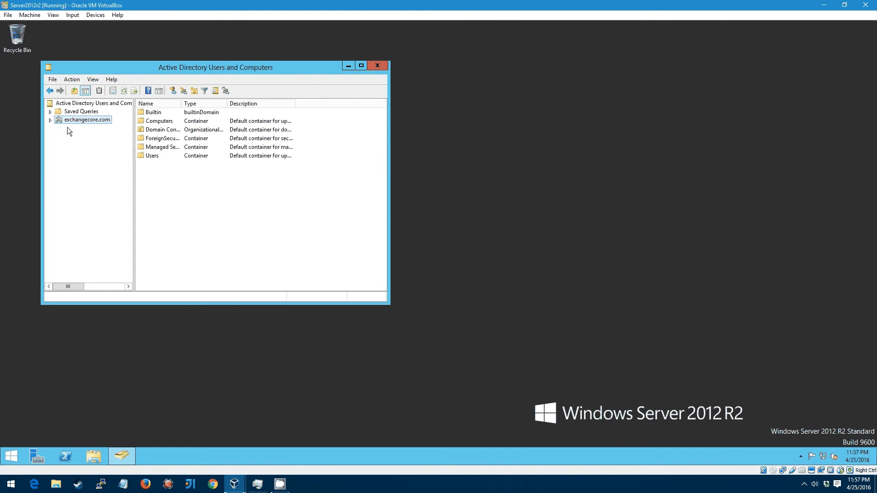
left_click(92, 80)
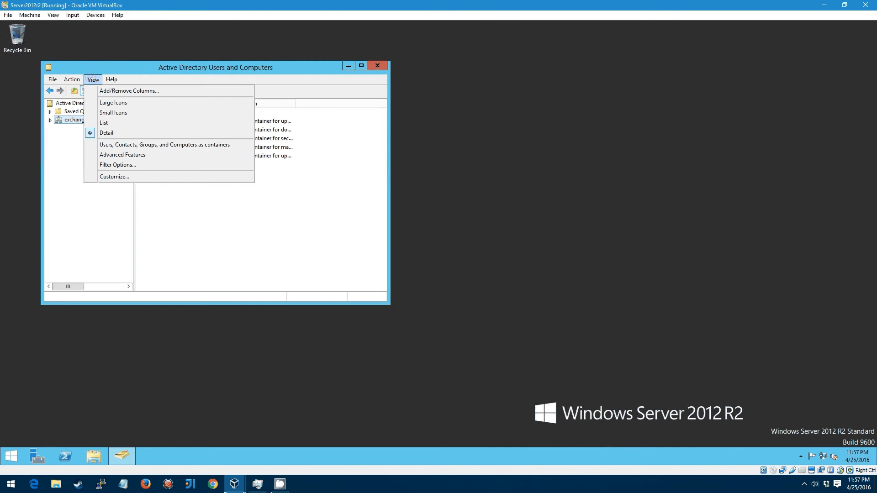
left_click(129, 155)
Step: Read the domain's distinguishedName, DC=exchangecore,DC=com, in its Attribute Editor
right_click(69, 121)
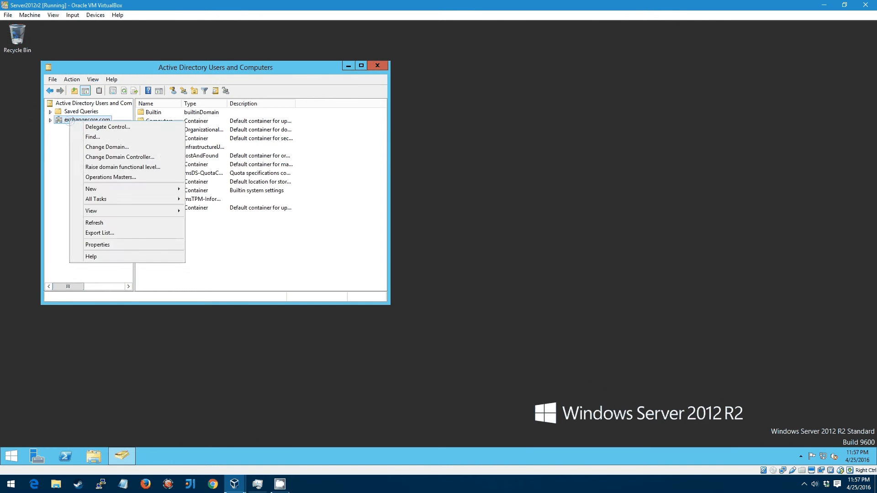
left_click(127, 247)
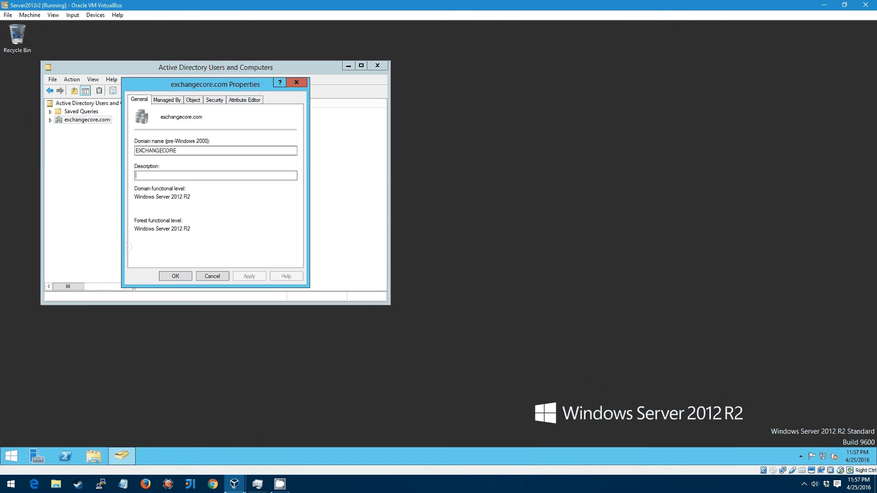
left_click(245, 104)
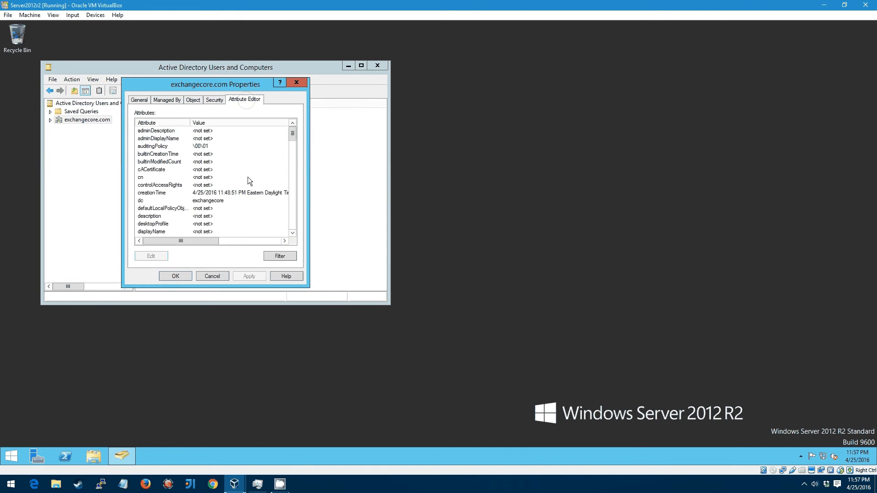
scroll(223, 195, "down", 3)
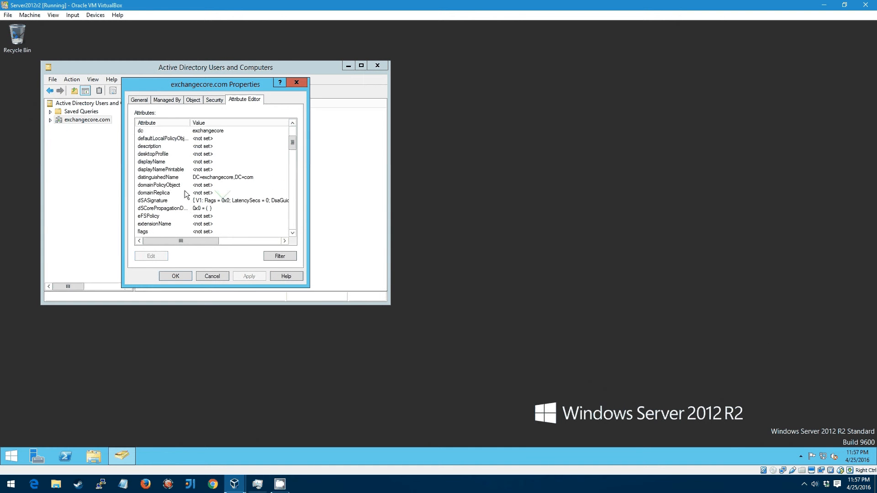
left_click(167, 181)
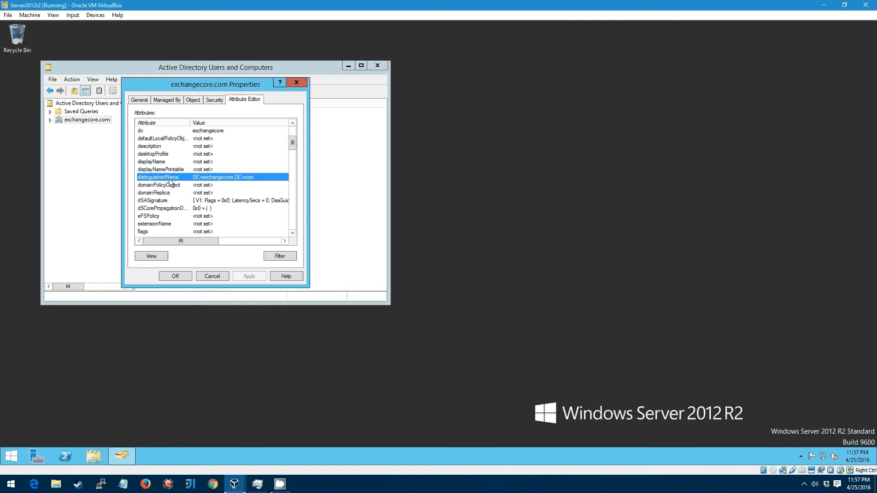
left_click(223, 278)
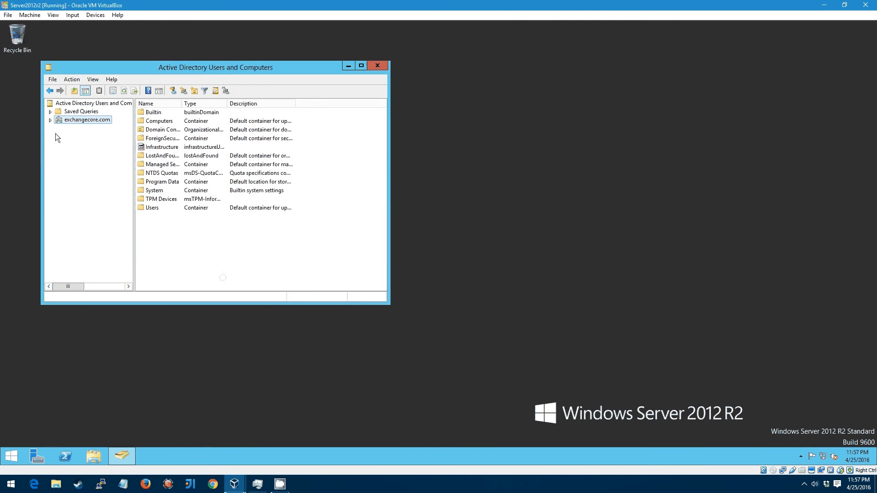
Step: Expand the exchangecore.com domain tree in the console
left_click(50, 120)
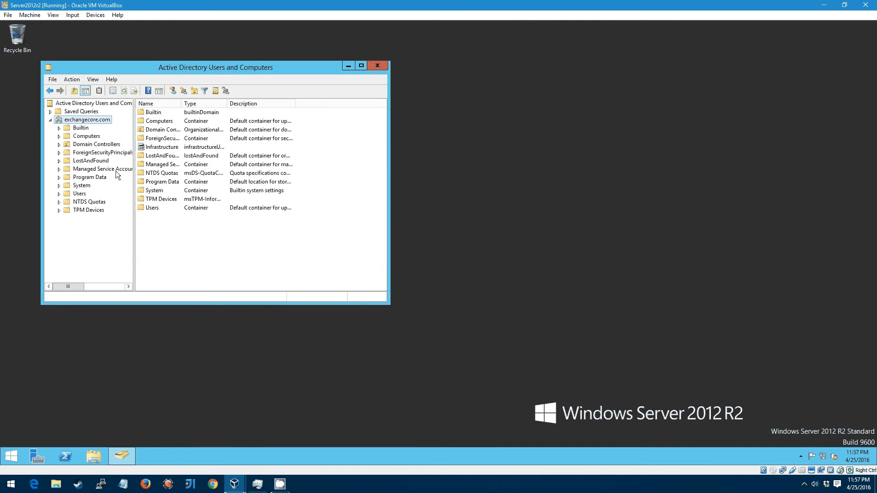
right_click(90, 123)
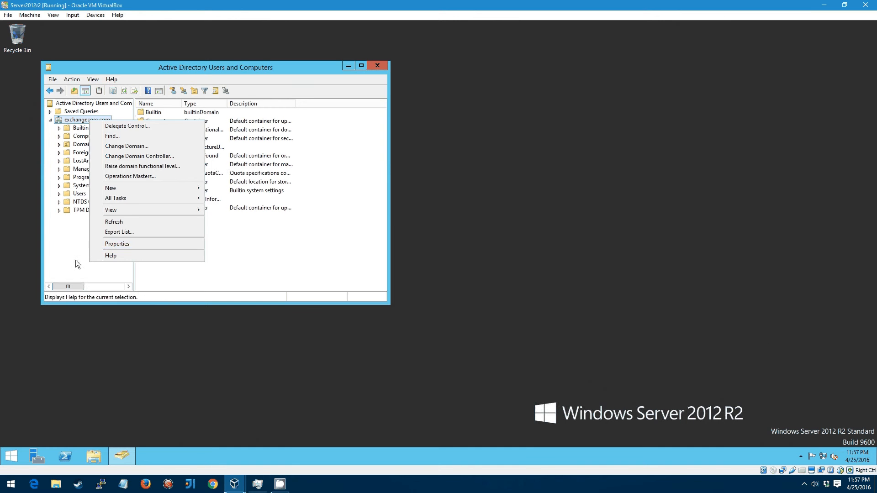
left_click(51, 257)
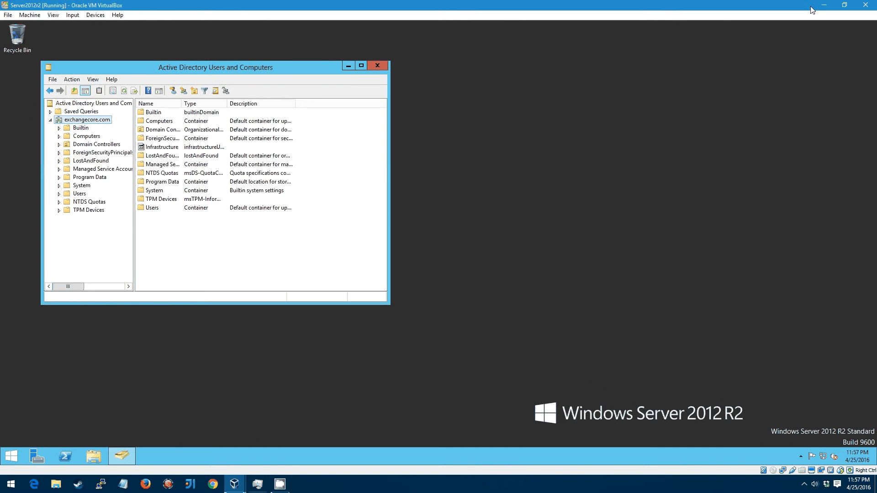
left_click(234, 485)
Step: Fill Base DN with dc=exchangecore,dc=com and add the LDAP directory
left_click(177, 430)
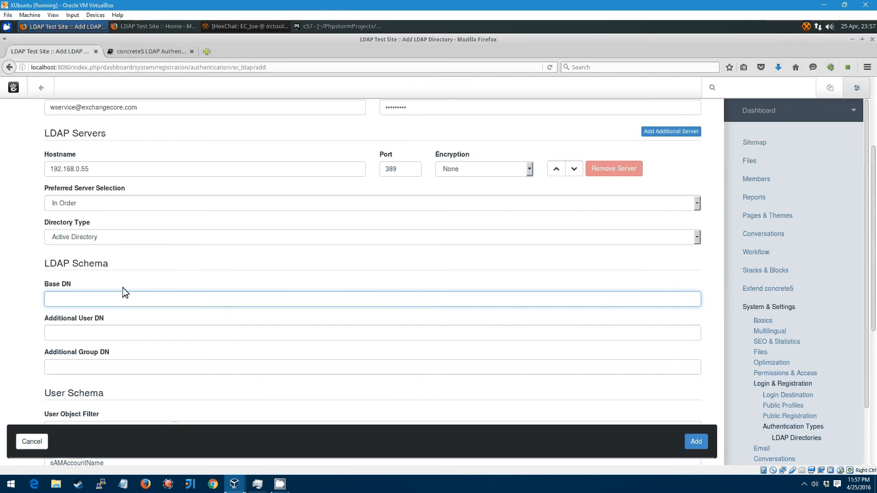
left_click(124, 294)
key("Down")
key("Tab")
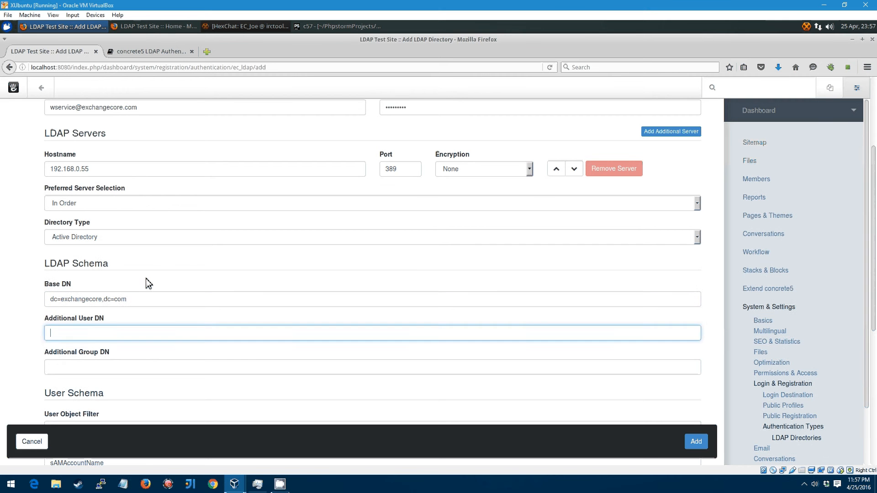
left_click(168, 278)
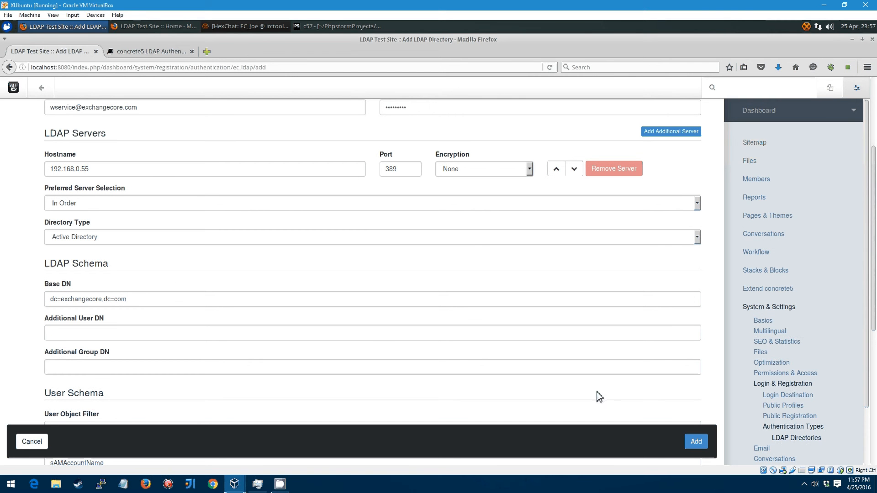
left_click(695, 441)
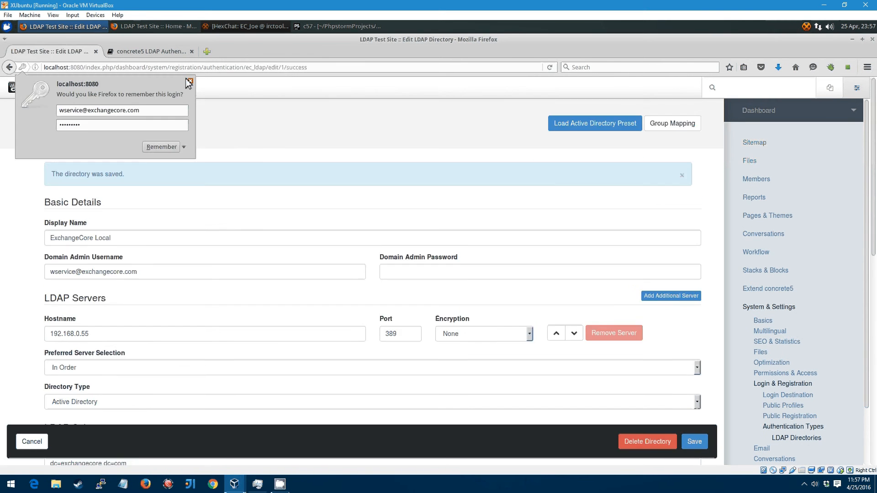
Step: Decline Firefox's offer to remember the login and review the saved directory page
left_click(183, 146)
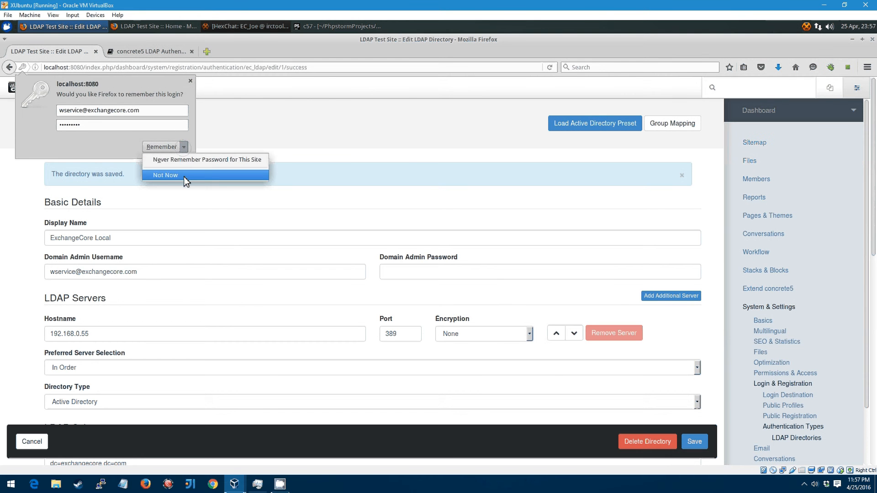
left_click(185, 175)
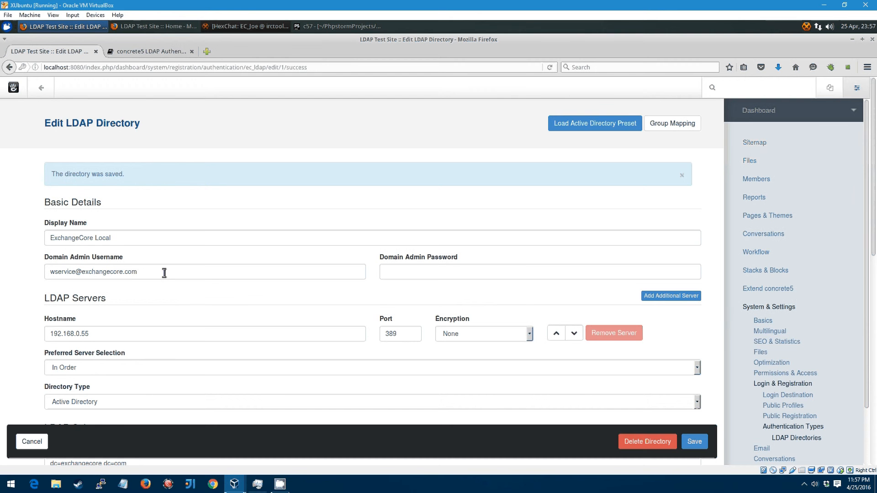
scroll(121, 325, "down", 2)
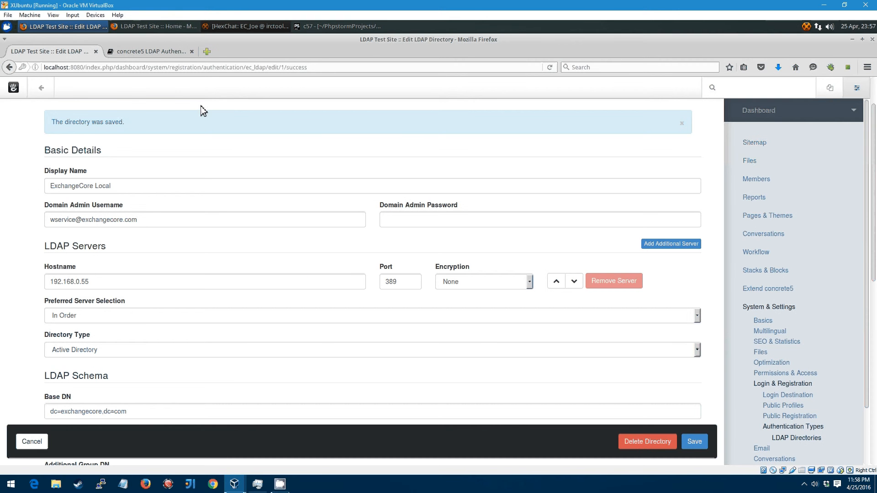
left_click(190, 149)
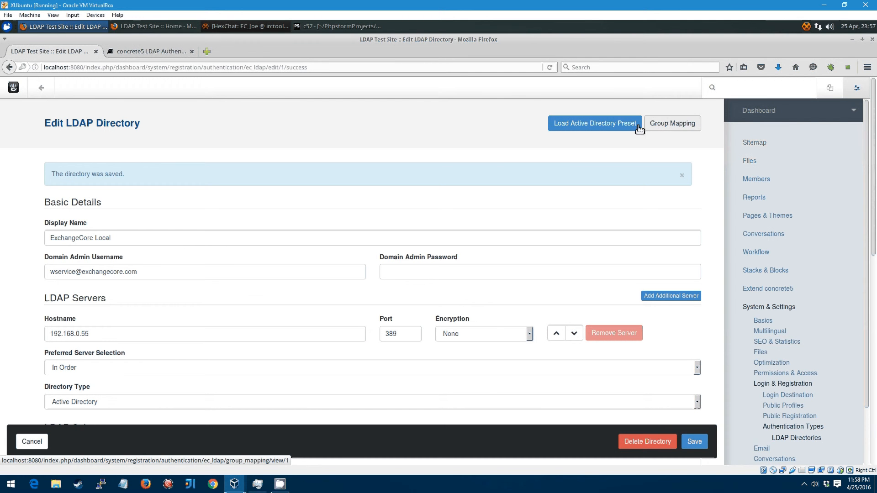
Step: Add a group mapping from the Marketing LDAP group to /Administrators
left_click(675, 125)
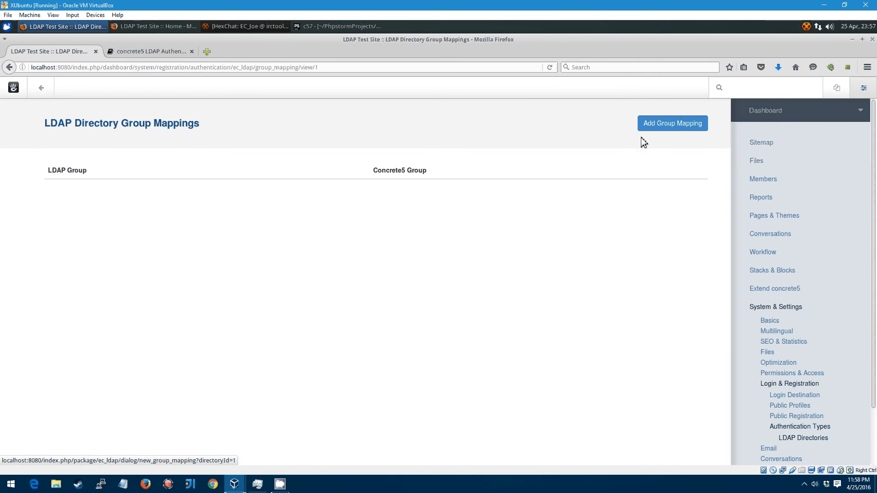
left_click(663, 131)
left_click(392, 270)
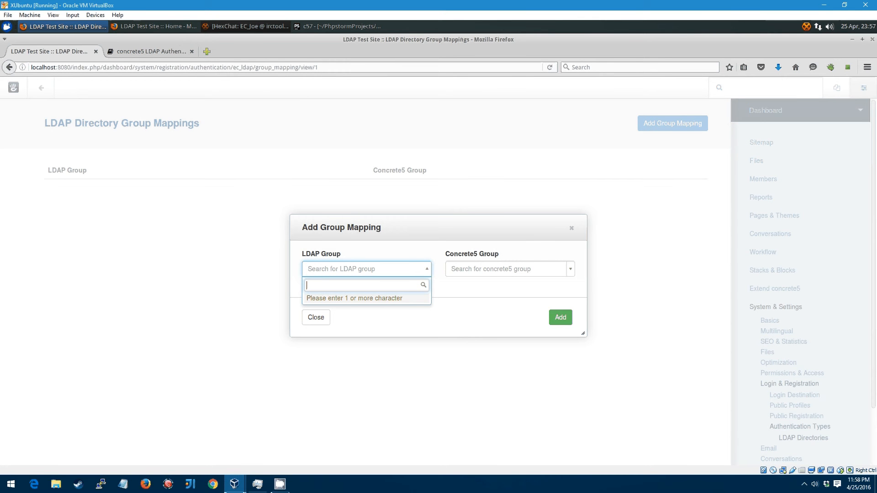
type("Ma")
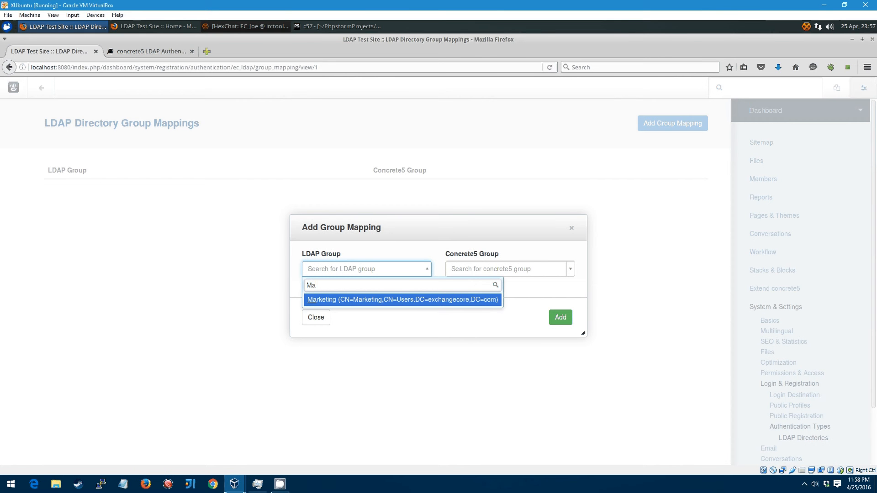
left_click(424, 303)
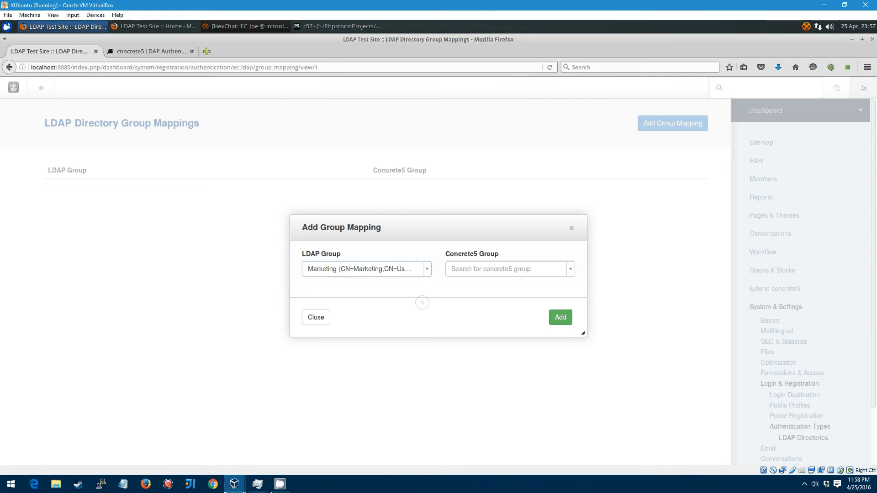
left_click(564, 267)
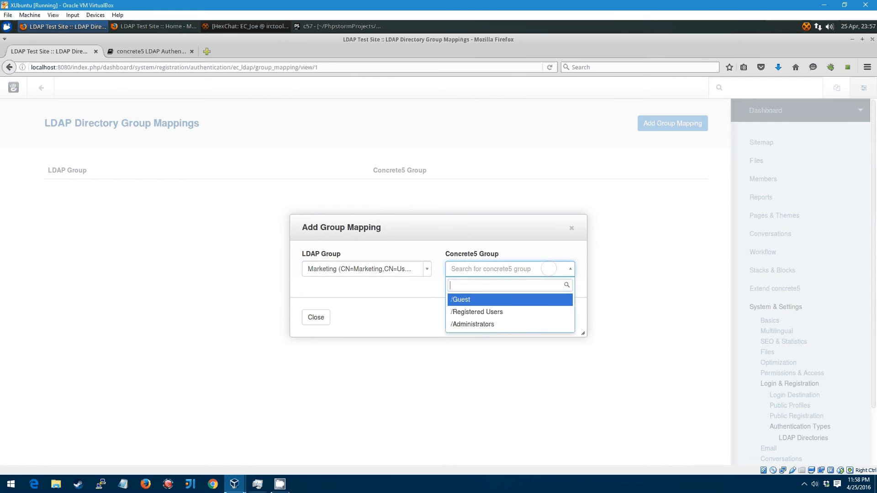
left_click(498, 325)
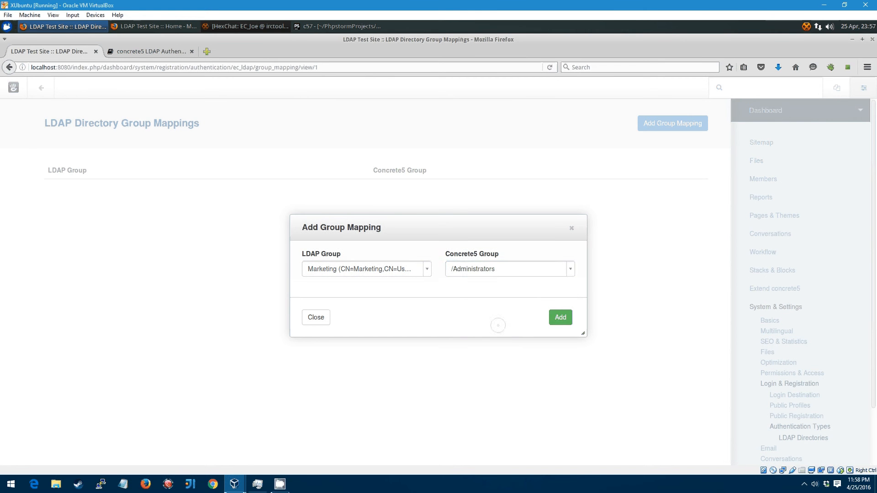
left_click(560, 320)
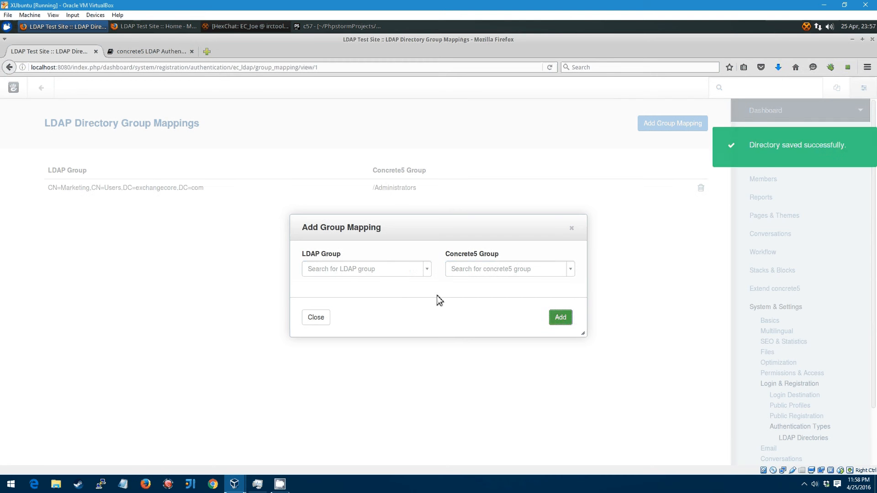
Step: Add a Domain Admins to /Administrators mapping and close the mapping dialog
left_click(393, 270)
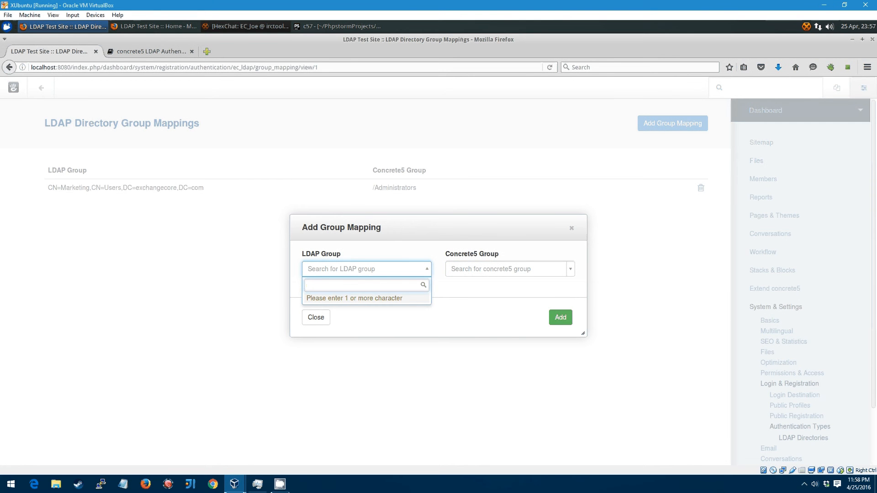
type("domain")
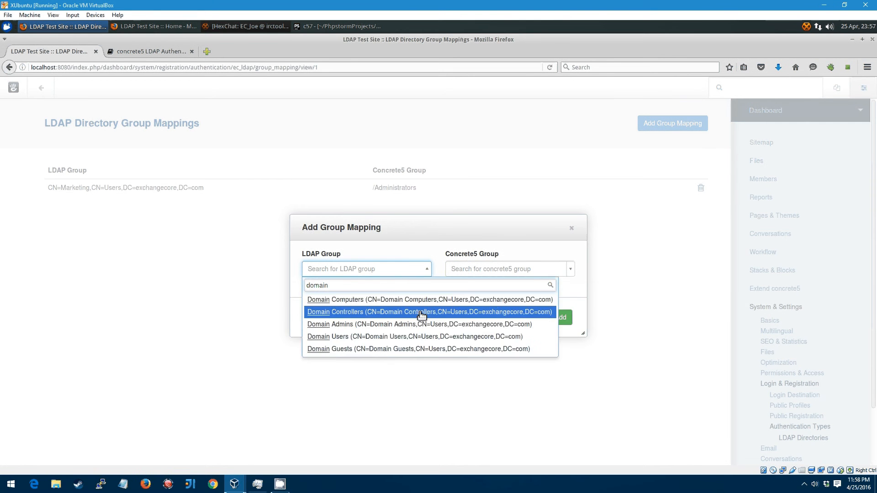
left_click(409, 324)
left_click(503, 273)
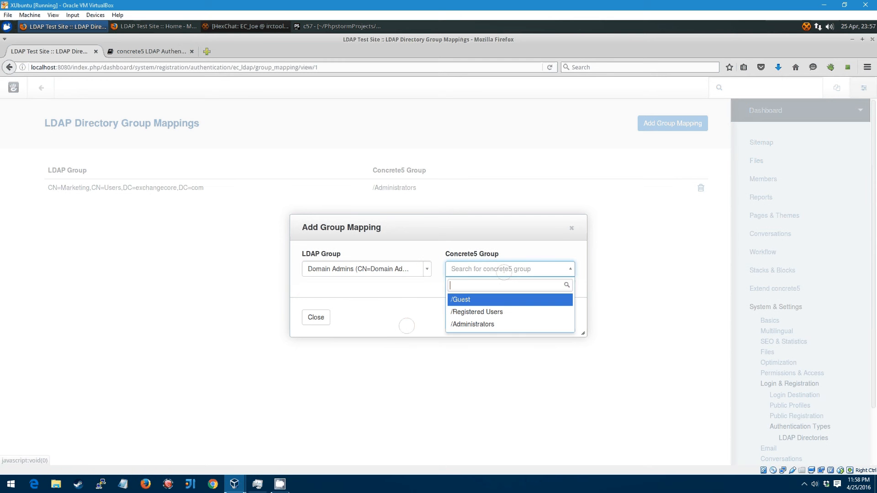
left_click(503, 325)
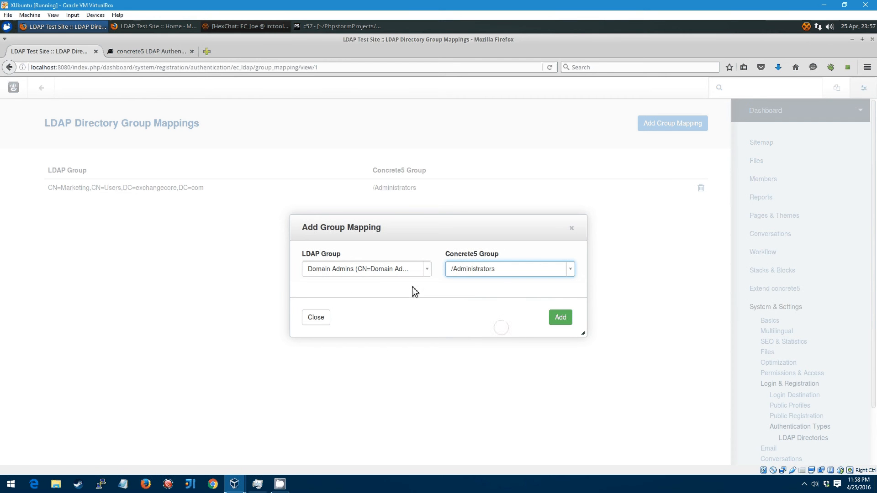
left_click(562, 324)
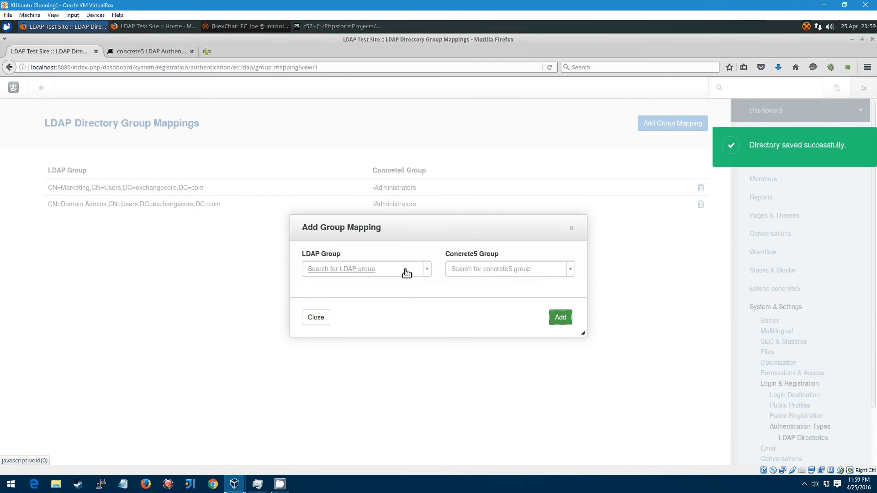
left_click(325, 324)
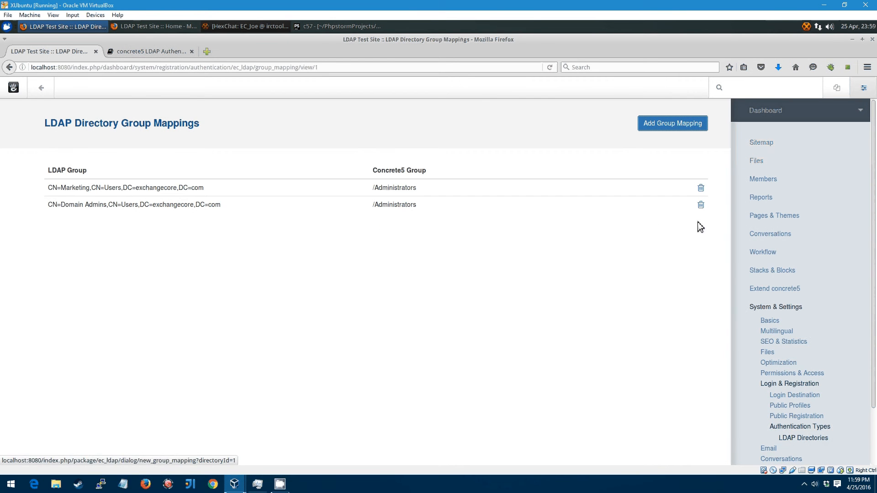
Step: Open ExchangeCore Local from the LDAP Directories list
left_click(804, 439)
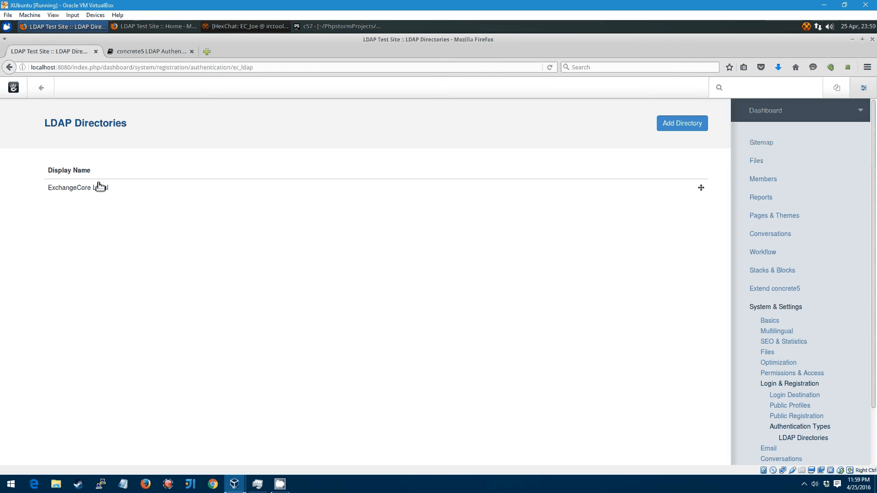
left_click(90, 194)
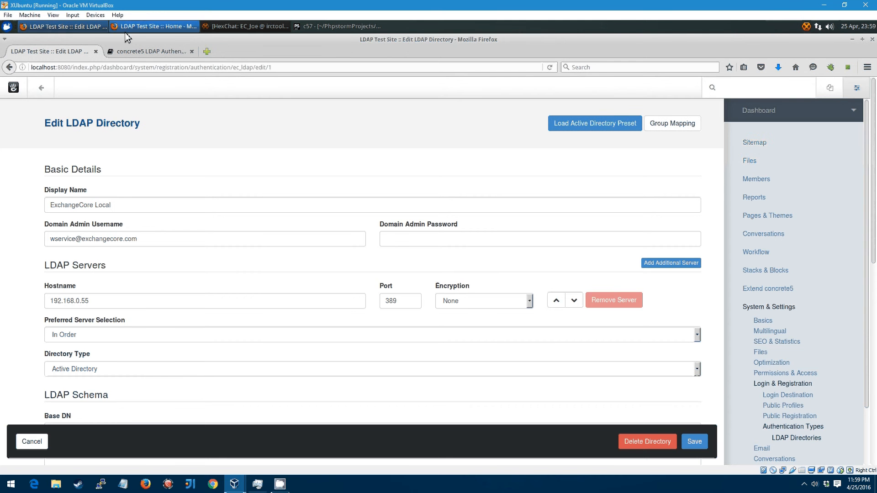
Step: Reload the test site in the private window, confirm the login/account_deactivated URL, then return to settings
left_click(137, 26)
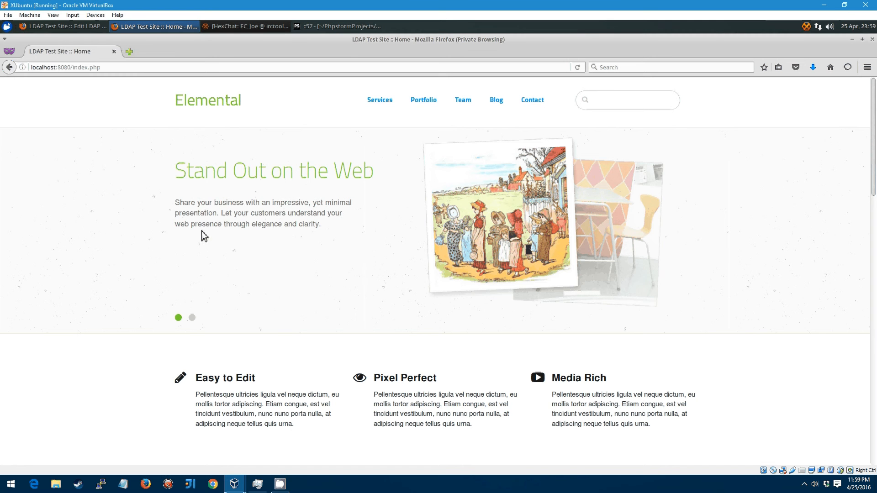
key("F5")
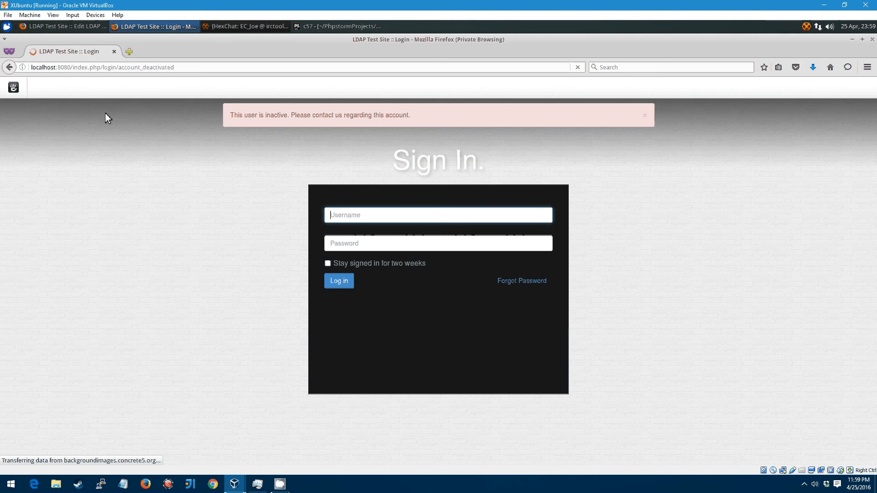
left_click_drag(212, 67, 134, 68)
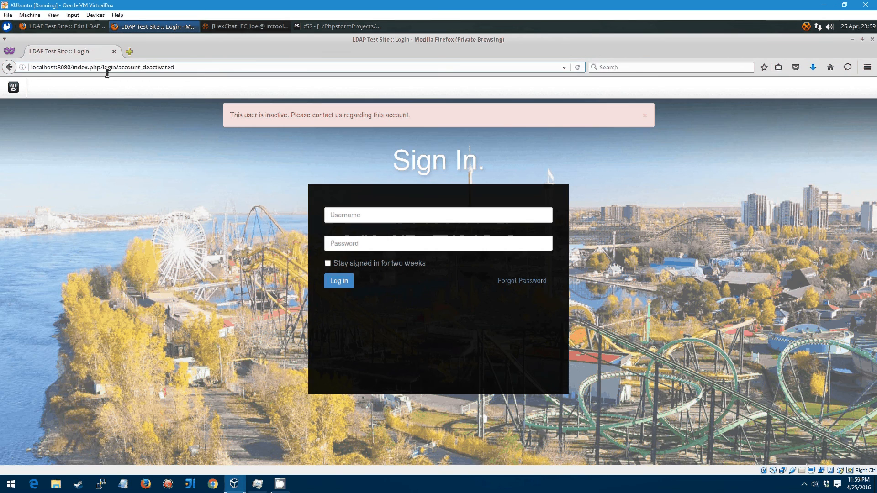
left_click_drag(104, 69, 254, 67)
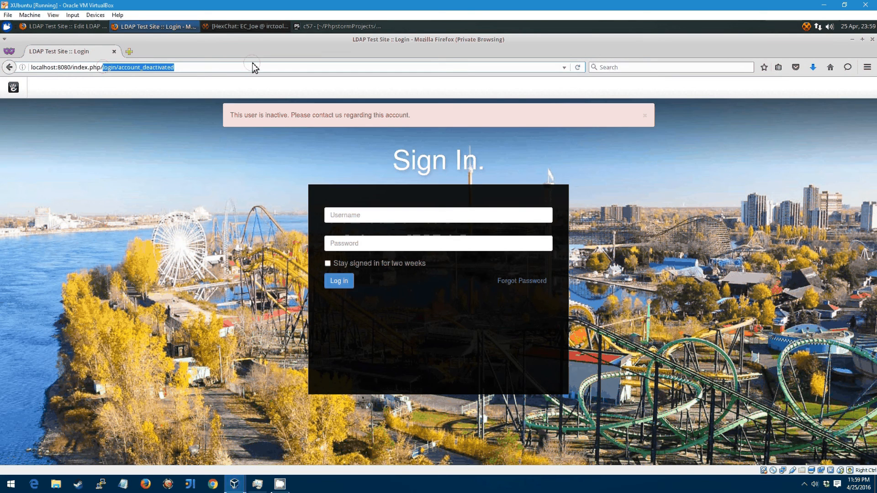
left_click(200, 150)
left_click(350, 222)
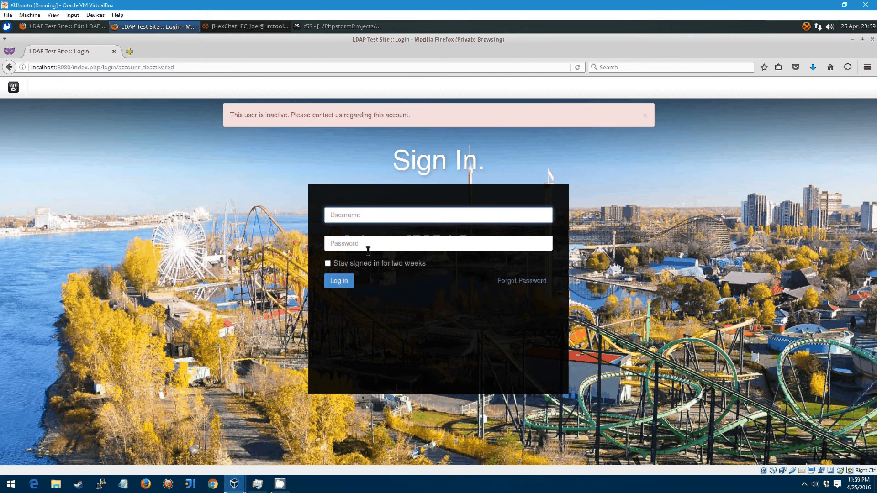
left_click(252, 254)
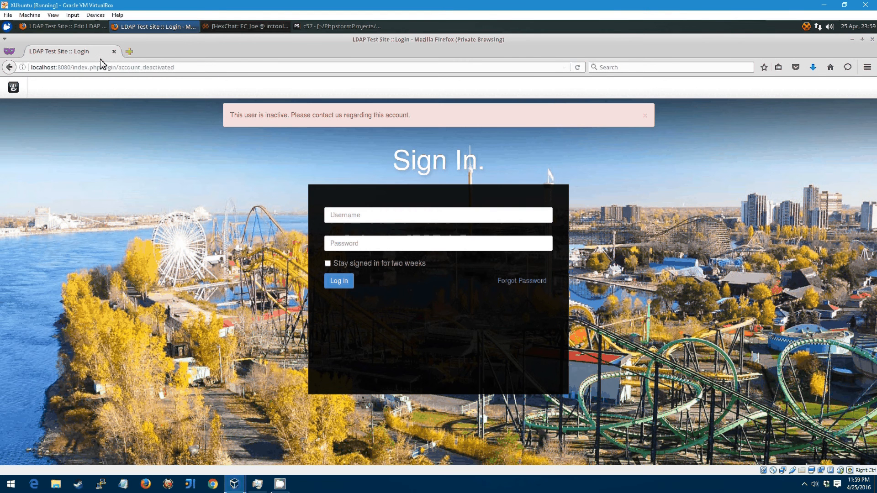
key("alt+Tab")
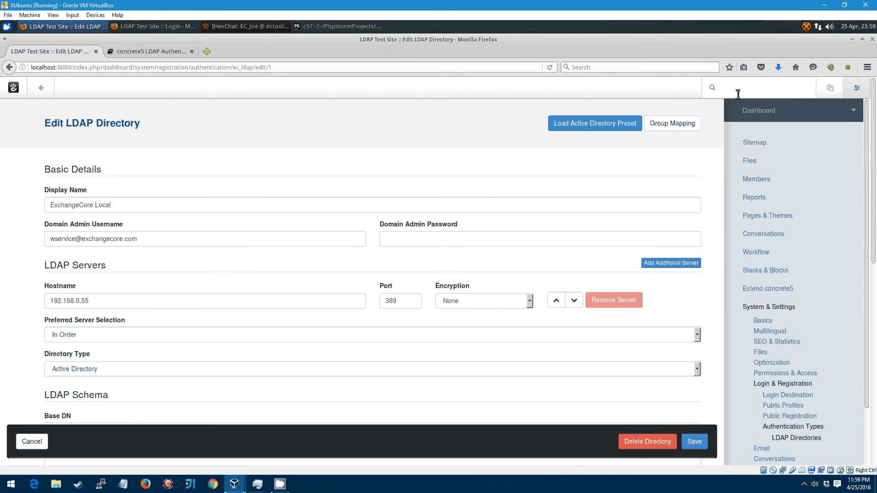
Step: Find Authentication Types via an 'auth' dashboard search and enable the ec_ldap authentication type
type("auth")
left_click(772, 130)
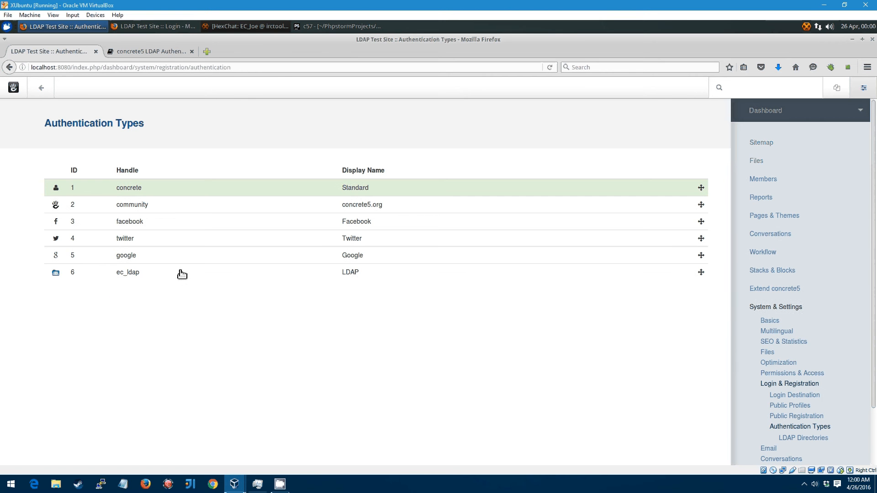
left_click(142, 281)
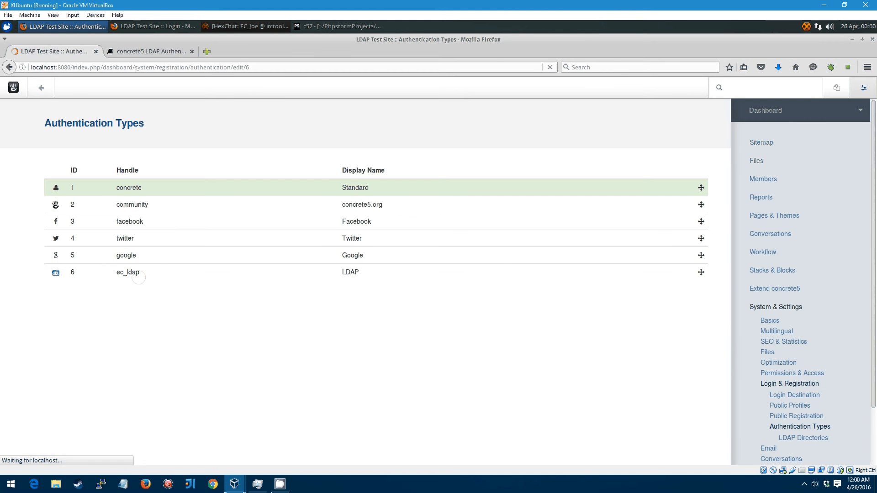
scroll(224, 250, "down", 5)
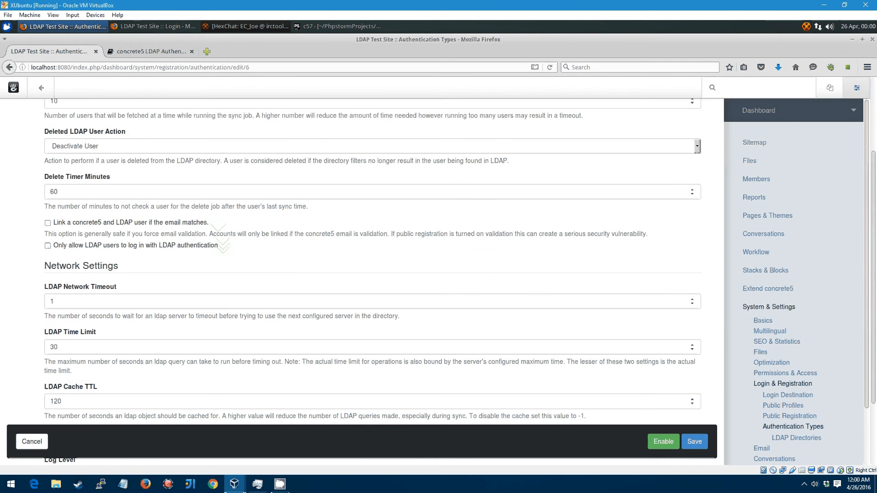
scroll(223, 250, "down", 1)
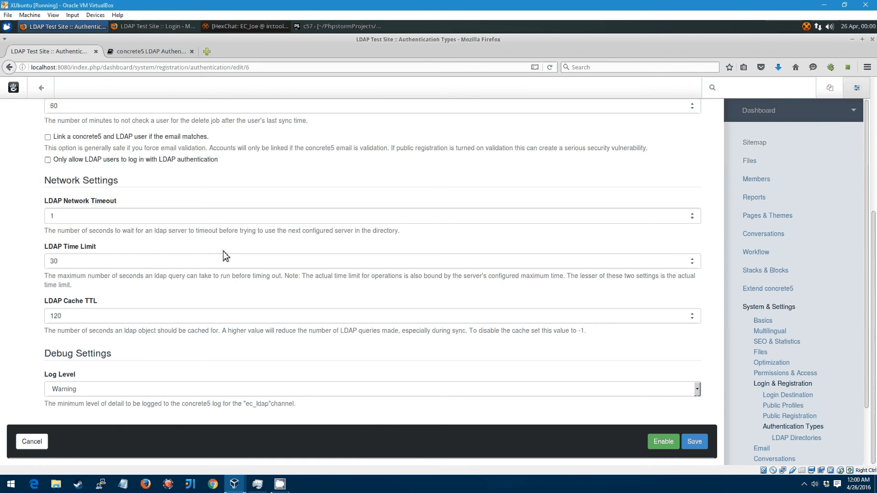
scroll(110, 375, "up", 3)
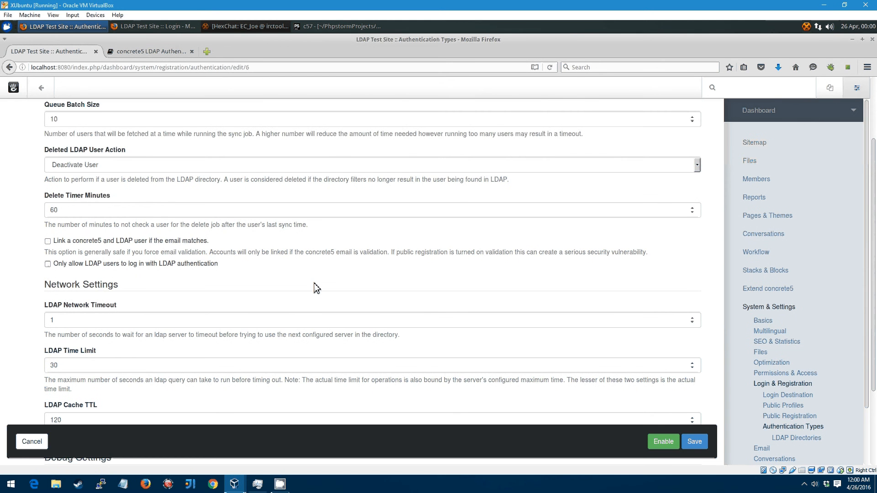
scroll(303, 305, "up", 2)
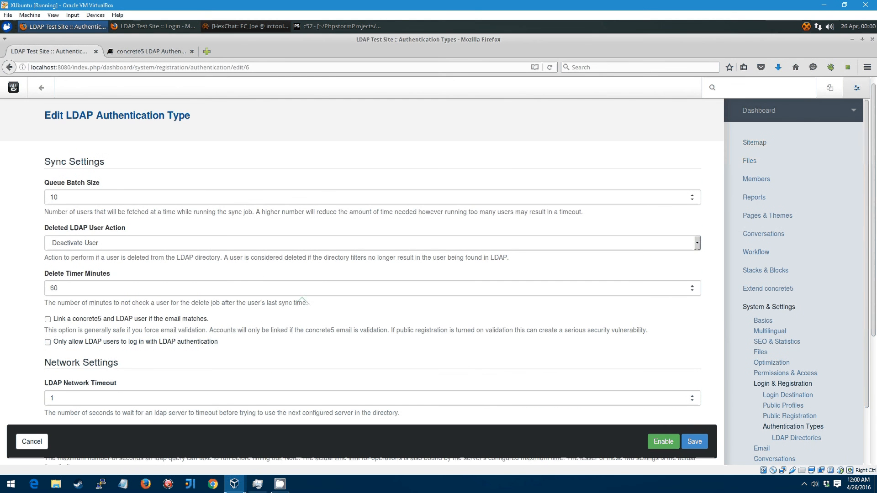
left_click(662, 442)
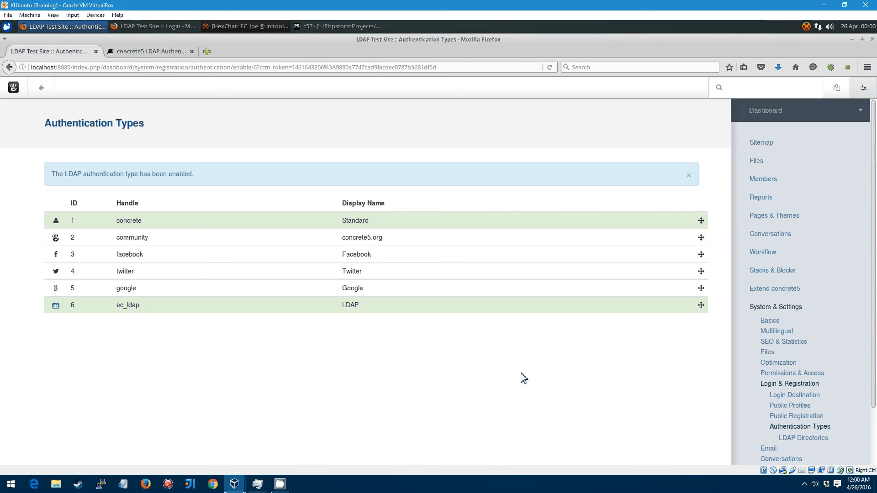
Step: Reload the login page and check that it now offers LDAP and Standard sign-in forms
left_click(136, 26)
key("F5")
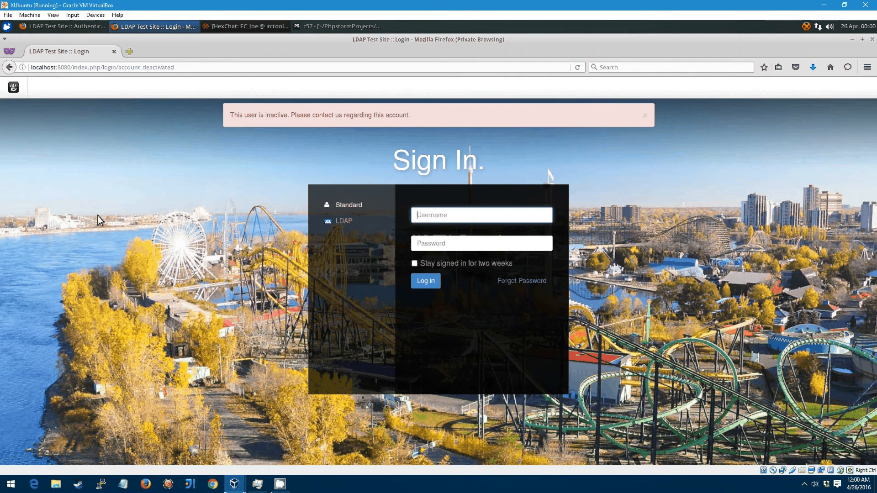
left_click(348, 213)
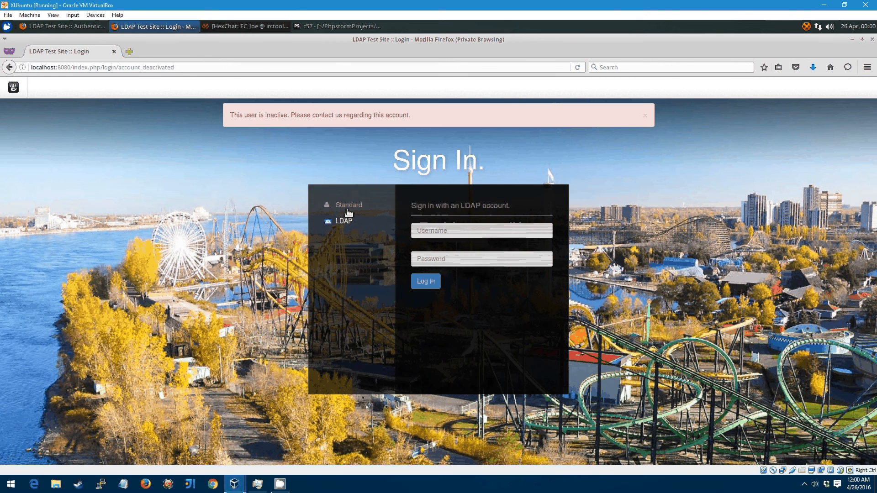
left_click(349, 213)
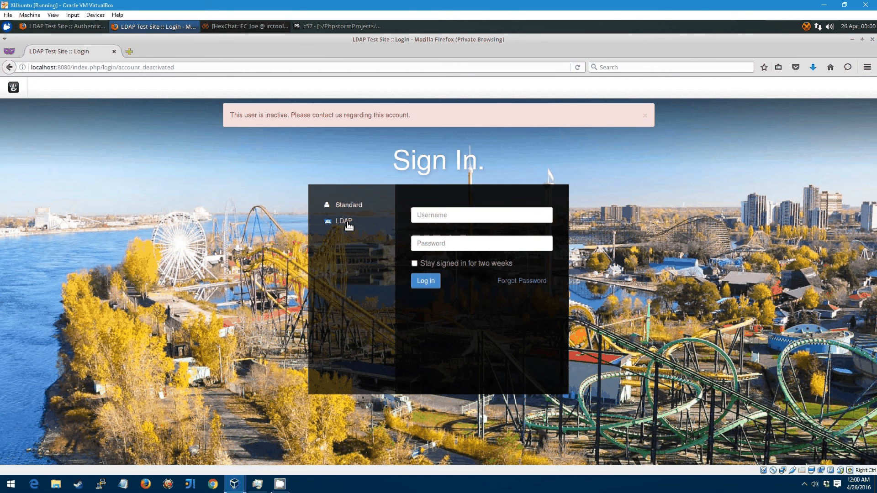
Step: Drag the ec_ldap row to the top of the Authentication Types list
left_click(46, 27)
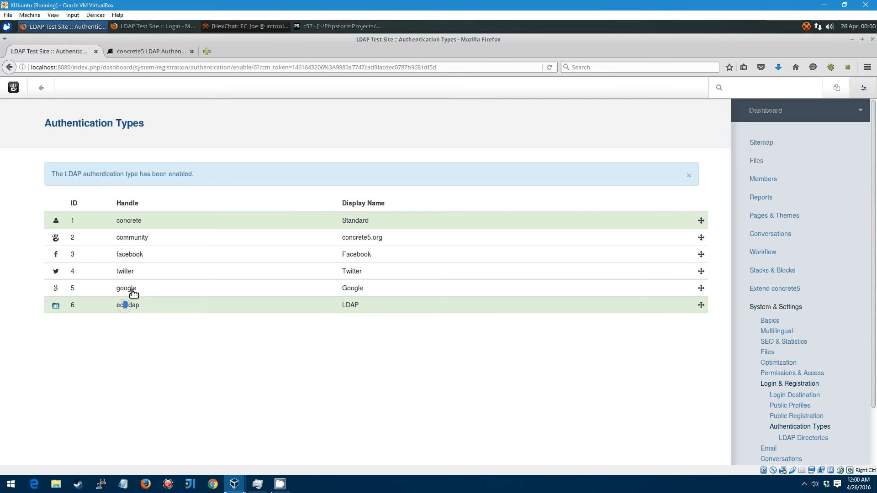
left_click_drag(701, 306, 703, 217)
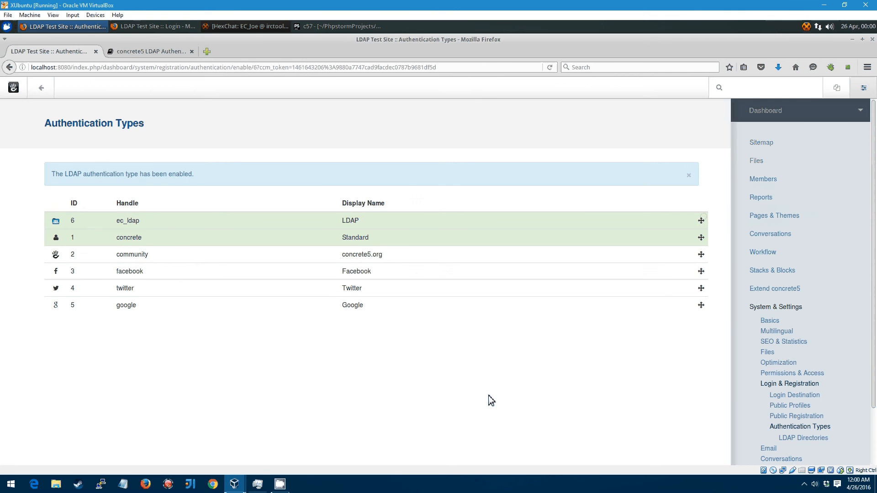
left_click(153, 25)
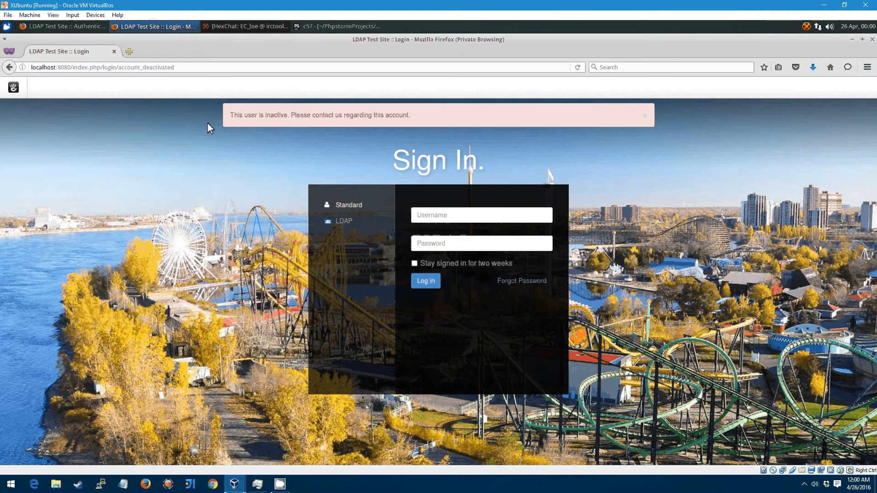
Step: Reload the login page to show LDAP first, and open the site members list in the dashboard
key("F5")
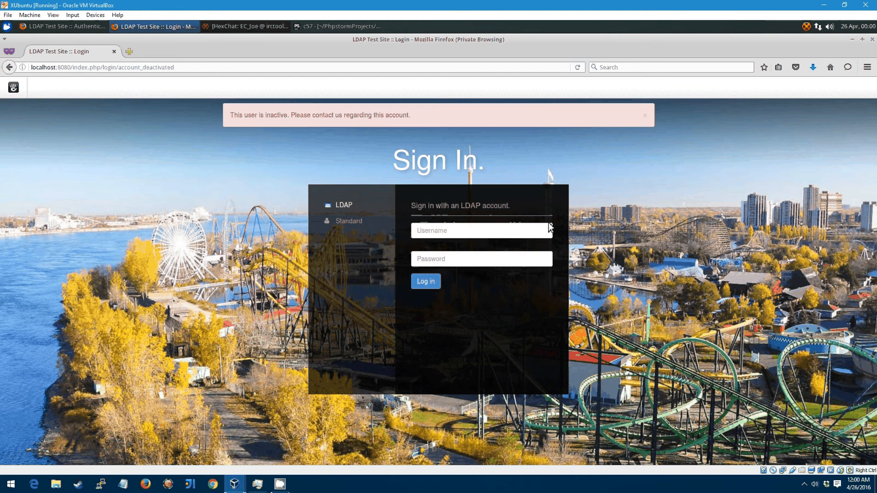
left_click(448, 232)
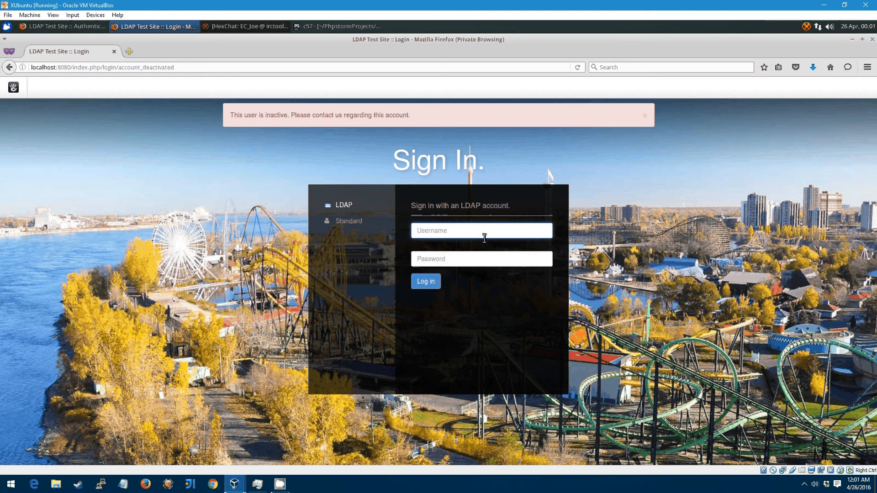
left_click(47, 29)
left_click(756, 182)
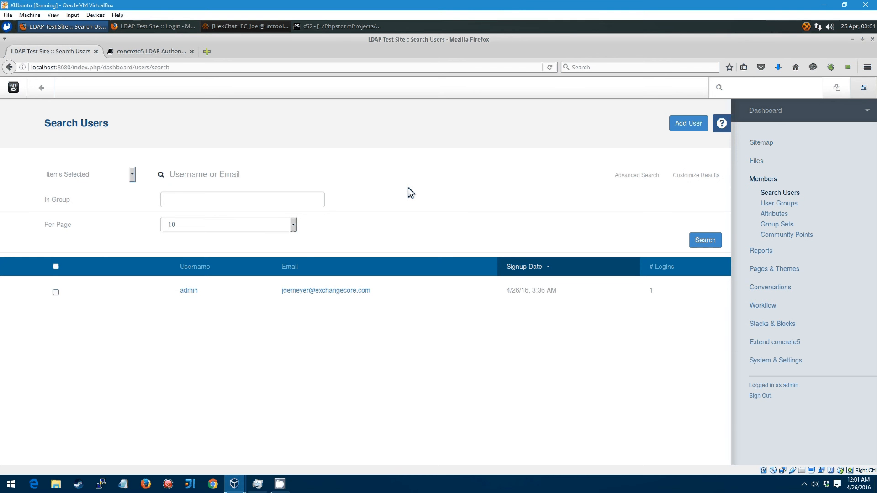
Step: Sign in on the LDAP form with the directory user's username and password, retrying after the first rejection
left_click(149, 27)
left_click(444, 234)
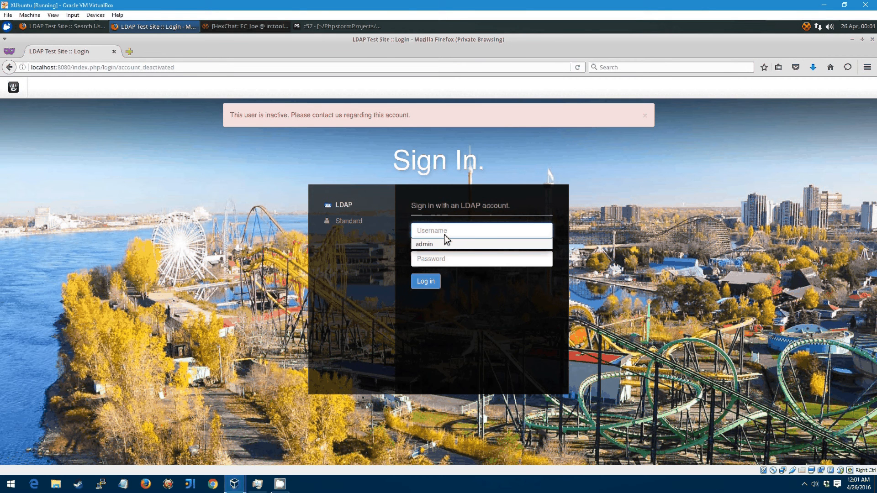
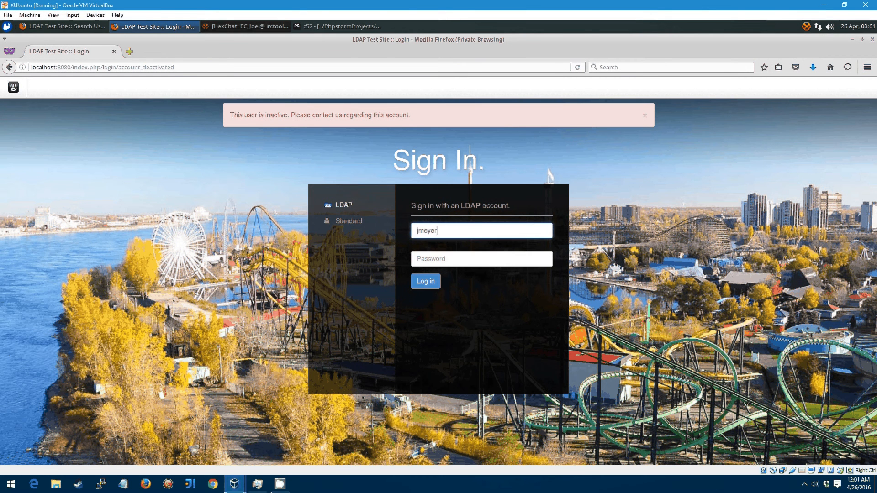
key("Tab")
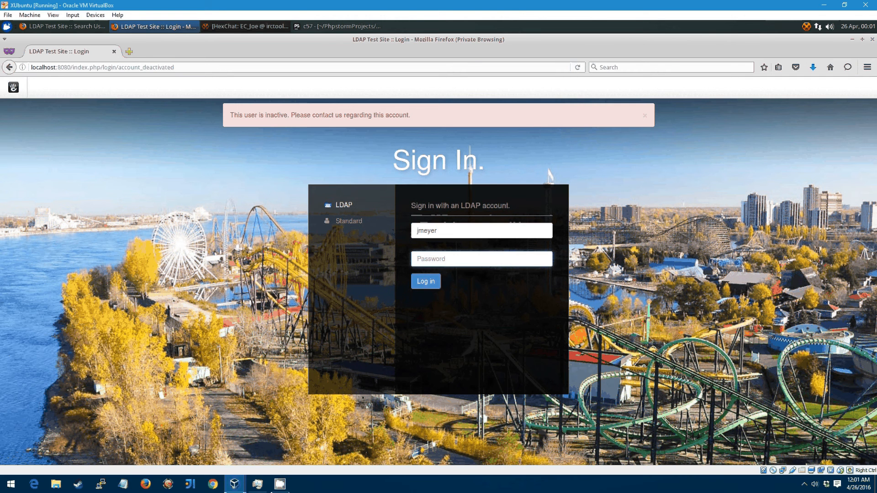
type("•••••••••")
left_click(429, 283)
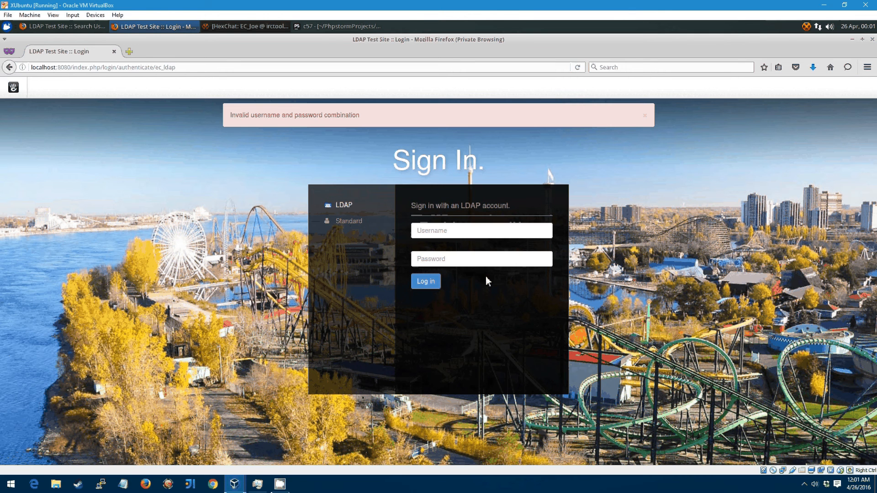
left_click(475, 238)
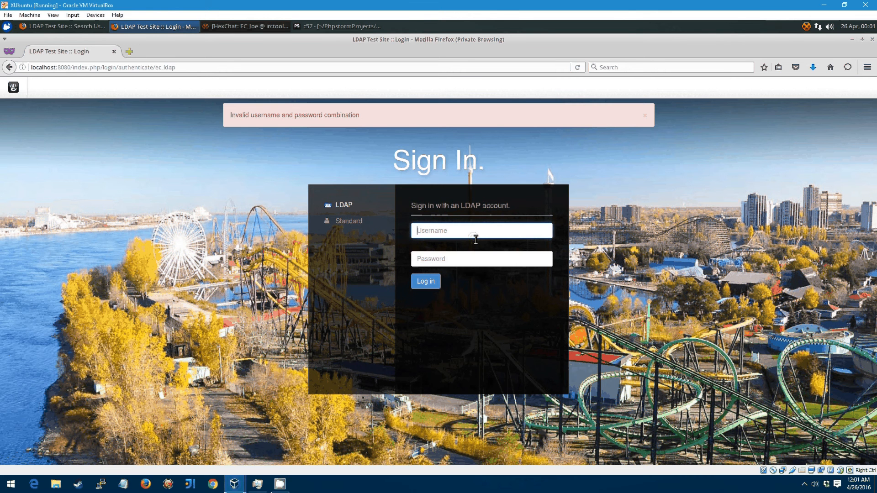
key("Tab")
type("•••••••")
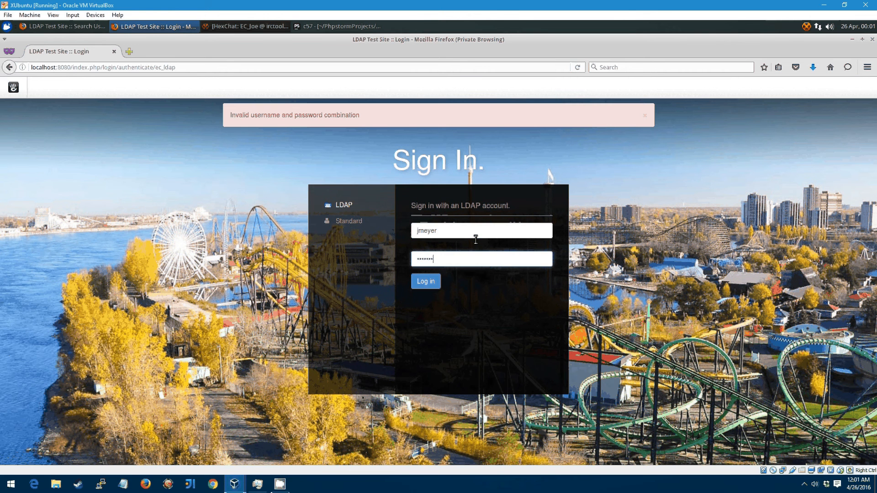
type("••")
key("Return")
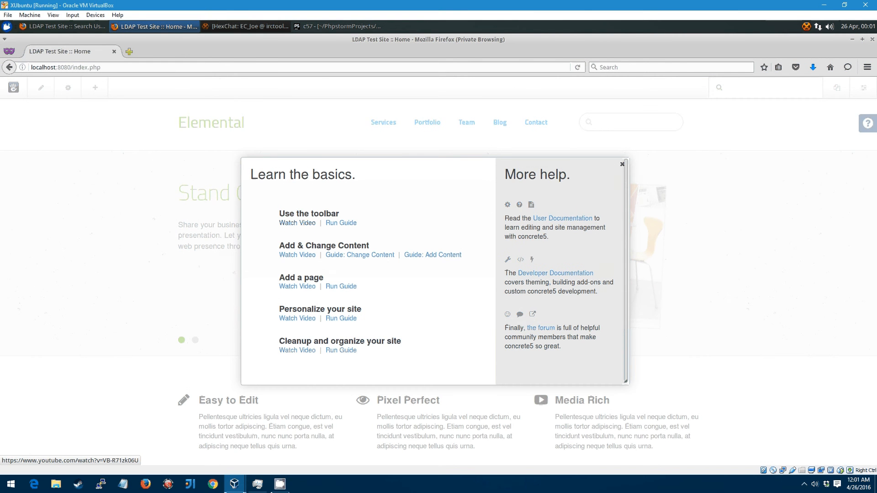
Step: Close the help dialog, refresh the user search and open the new LDAP member's details
left_click(622, 164)
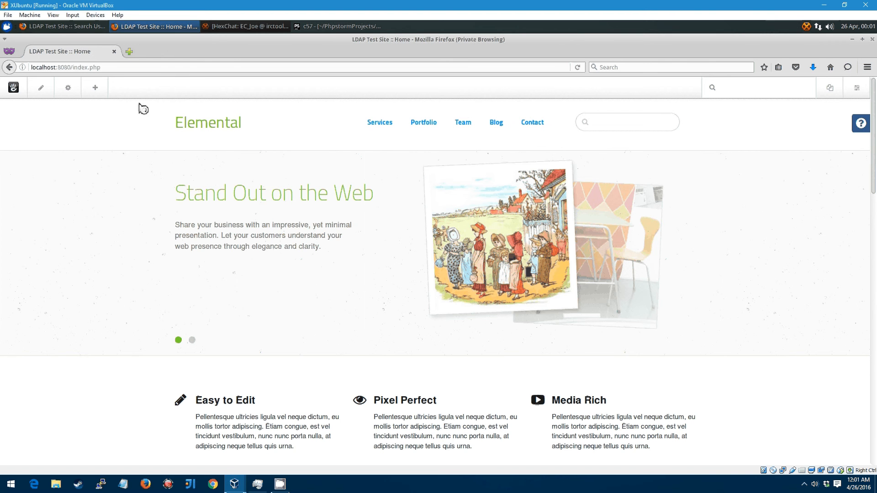
left_click(69, 26)
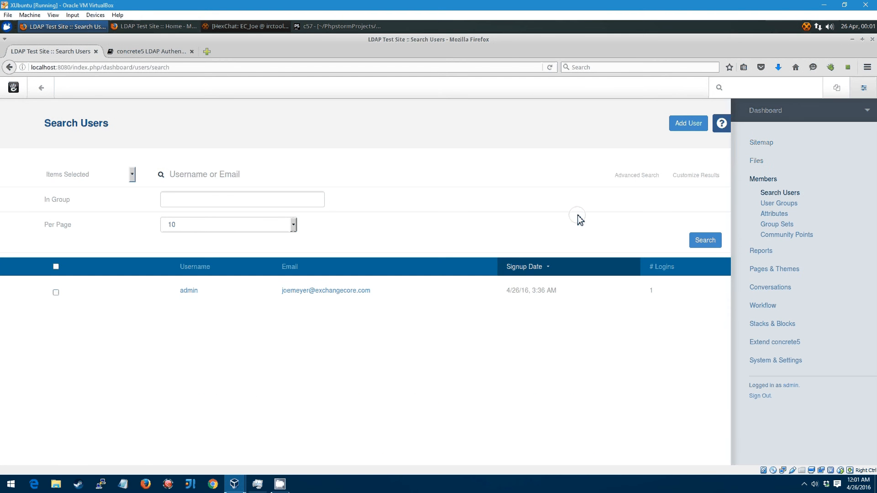
left_click(705, 242)
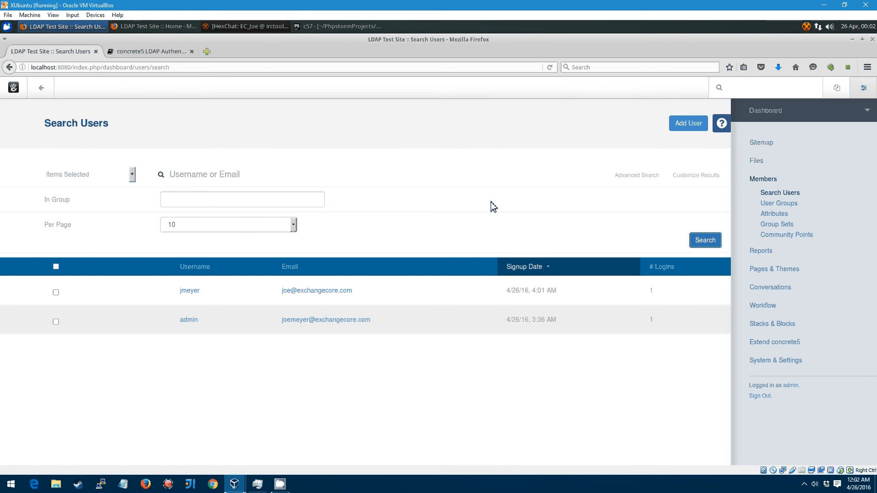
left_click(190, 291)
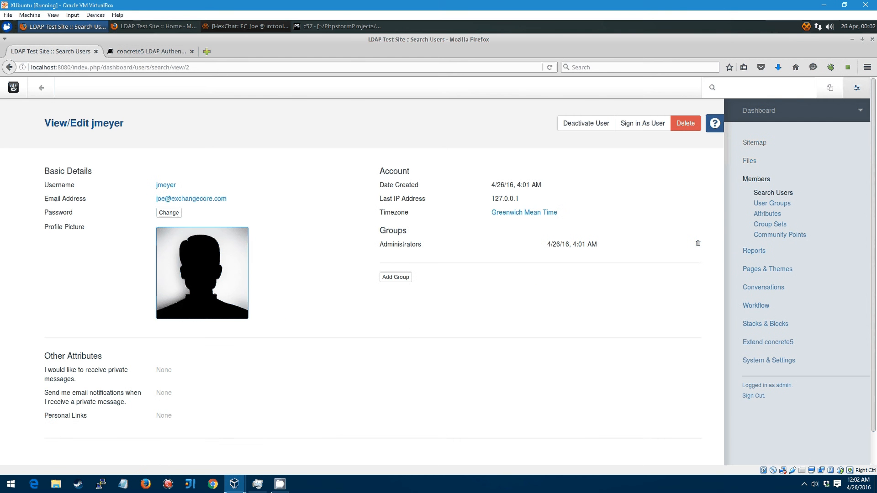
Step: Log out of the site from the home page footer in the private window
left_click(156, 27)
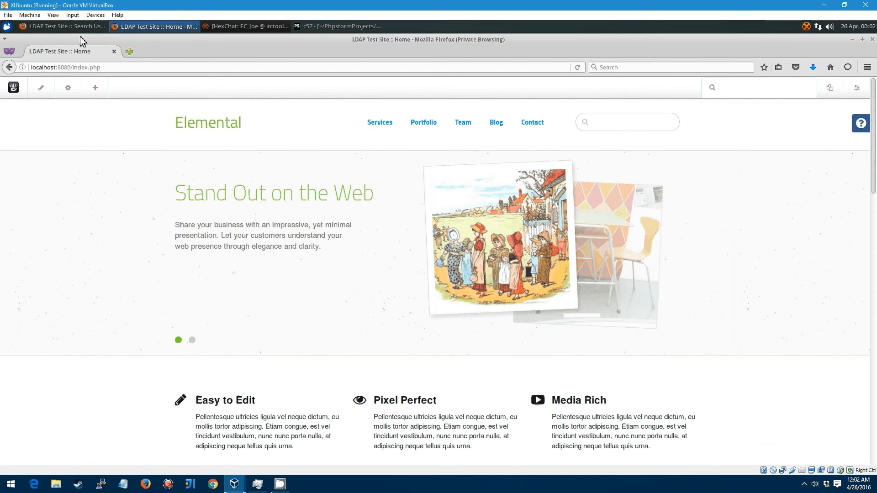
scroll(842, 322, "down", 15)
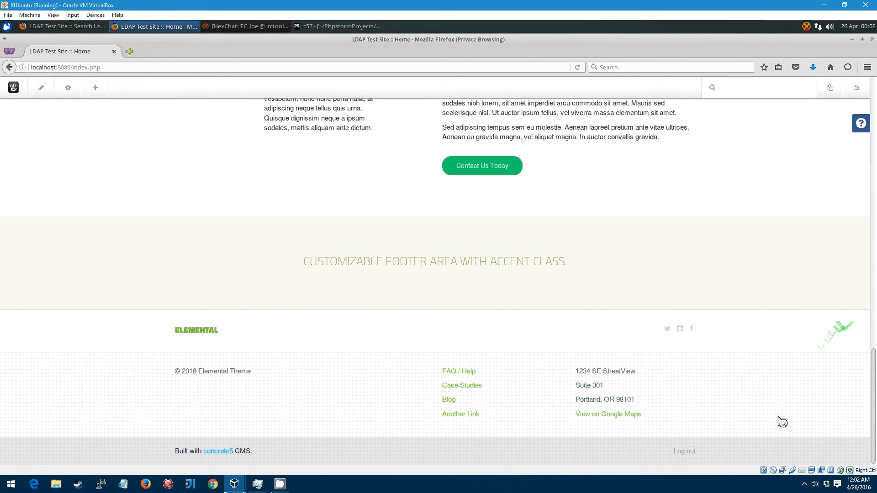
left_click(684, 451)
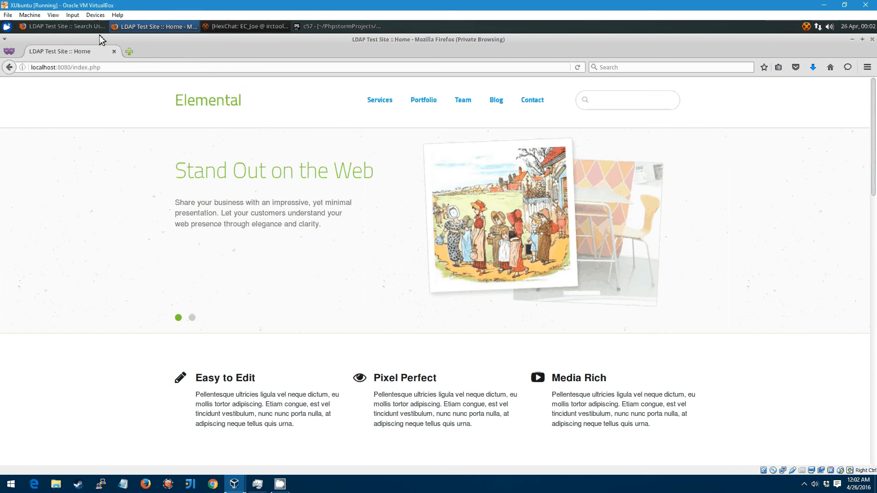
left_click(234, 484)
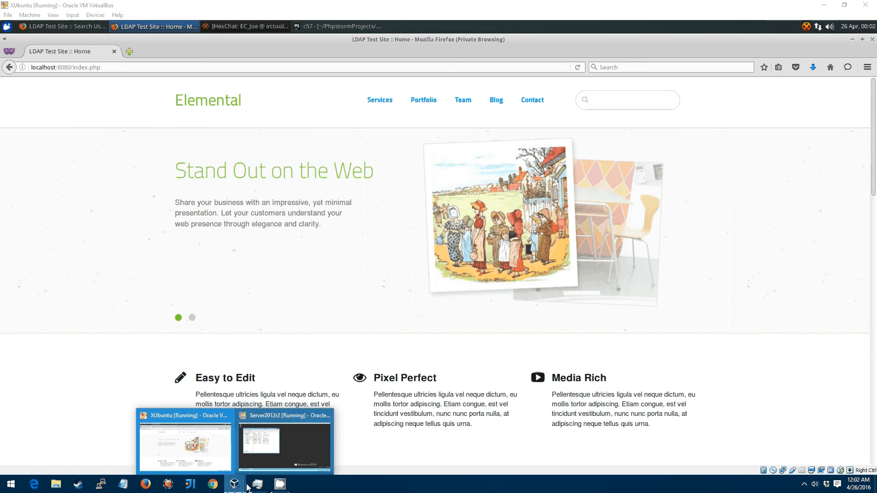
Step: Remove the directory user from Domain Admins on its Member Of tab, keeping Domain Users, and apply
left_click(303, 432)
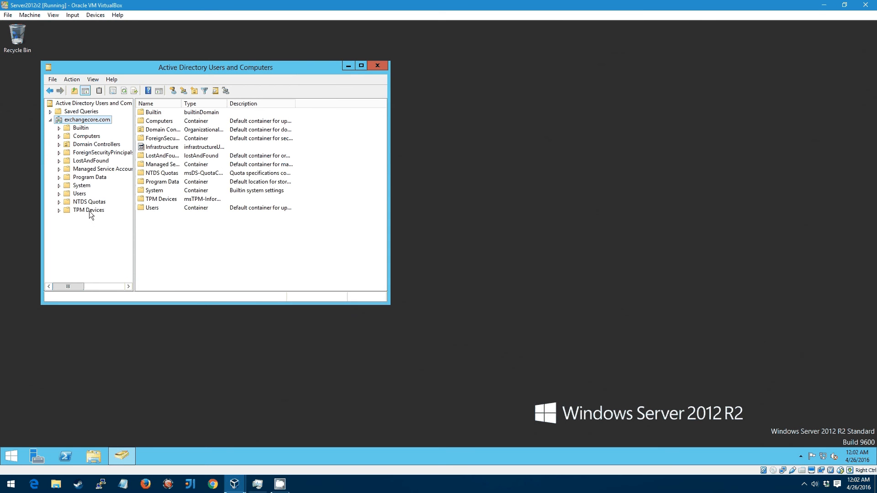
double_click(155, 208)
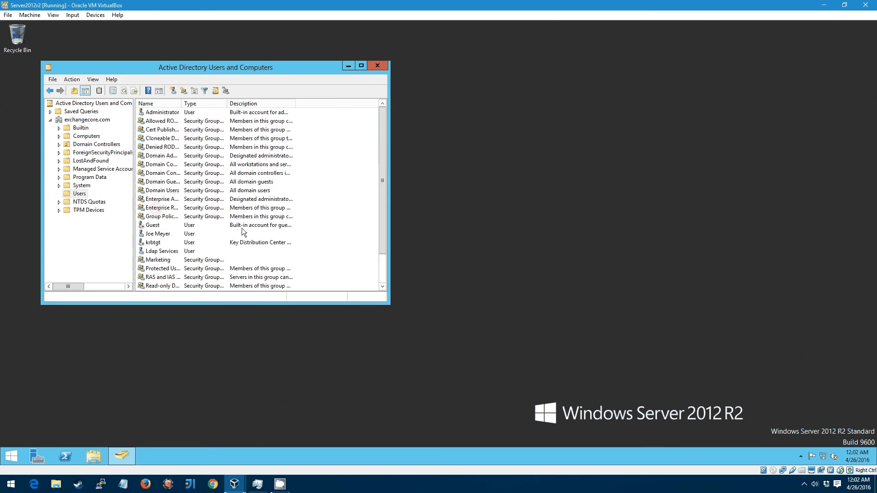
scroll(238, 227, "down", 1)
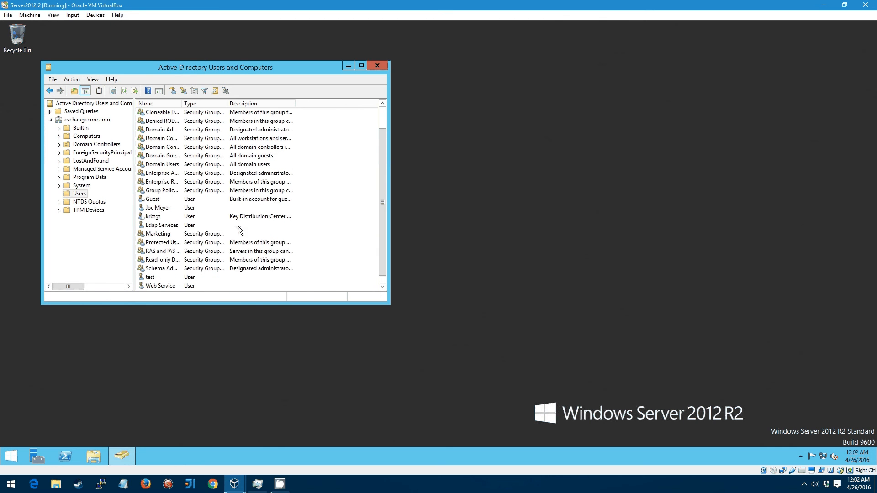
right_click(158, 209)
left_click(207, 342)
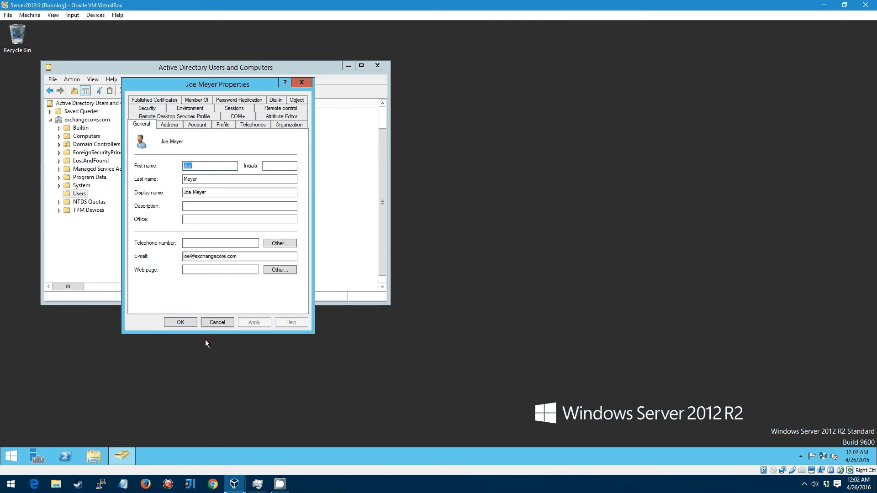
left_click(197, 99)
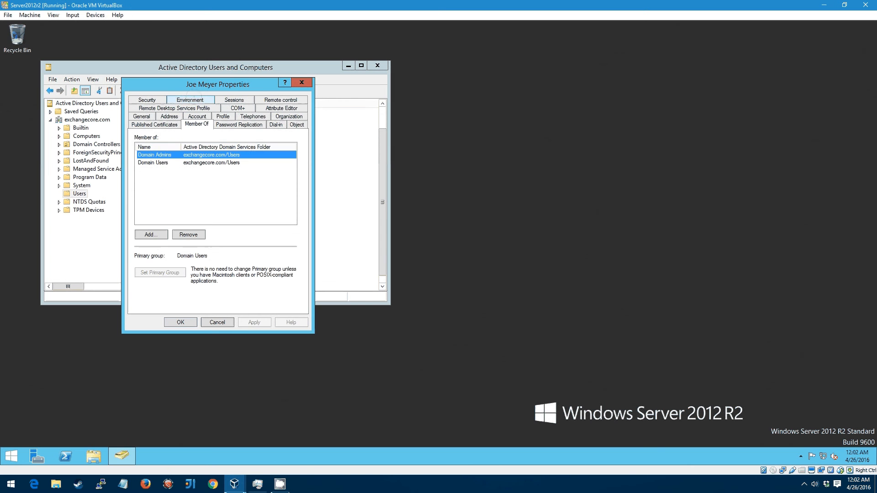
left_click(200, 235)
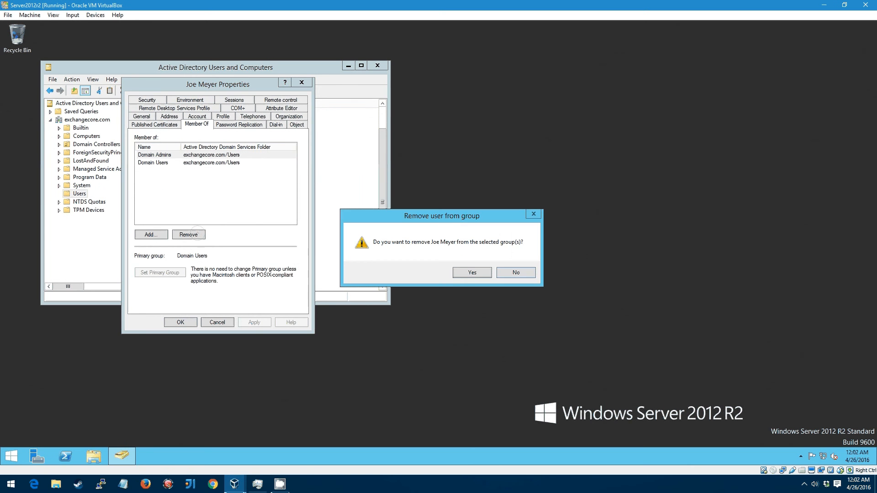
left_click(469, 272)
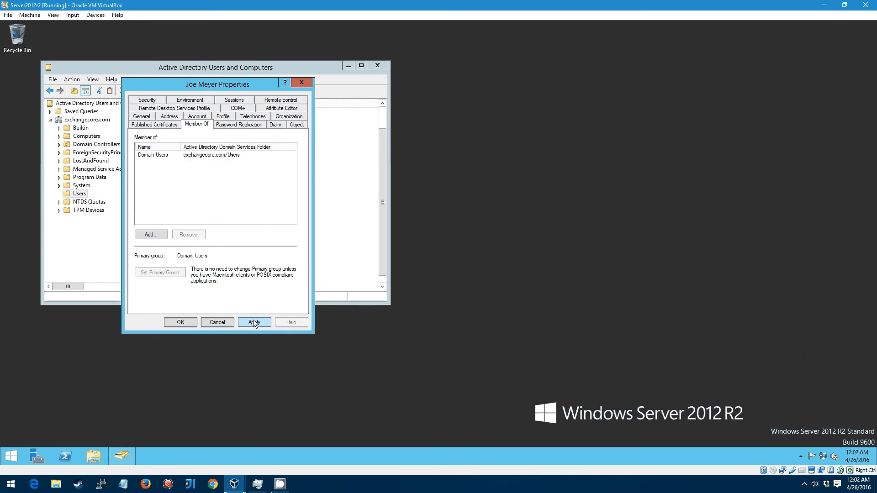
left_click(174, 322)
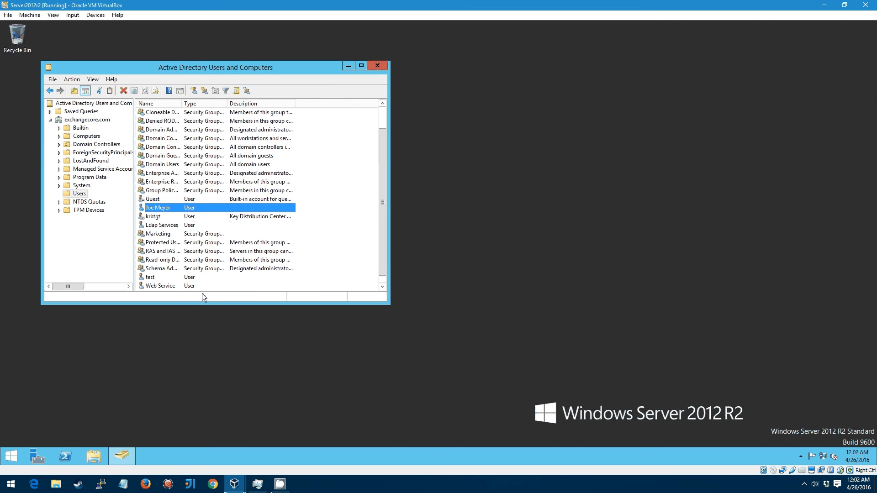
left_click(234, 484)
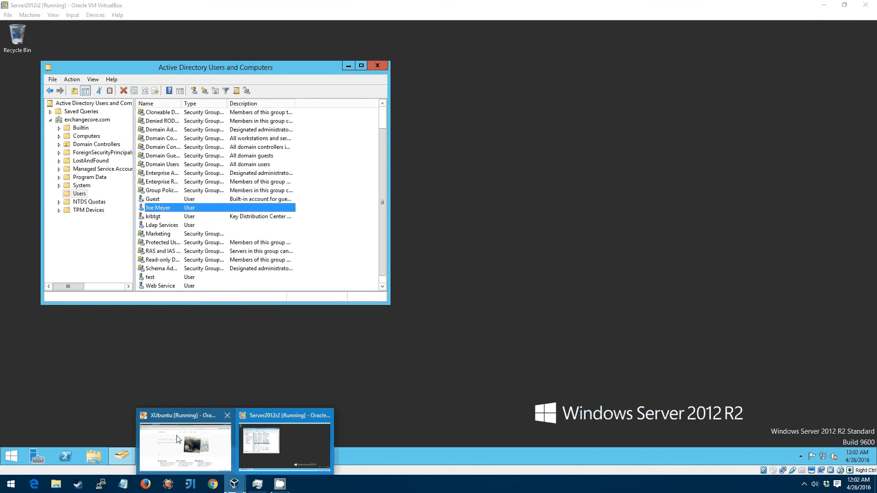
Step: Go to the sign-in page and log in again through LDAP with the directory user's username and password
left_click(177, 437)
scroll(574, 310, "down", 5)
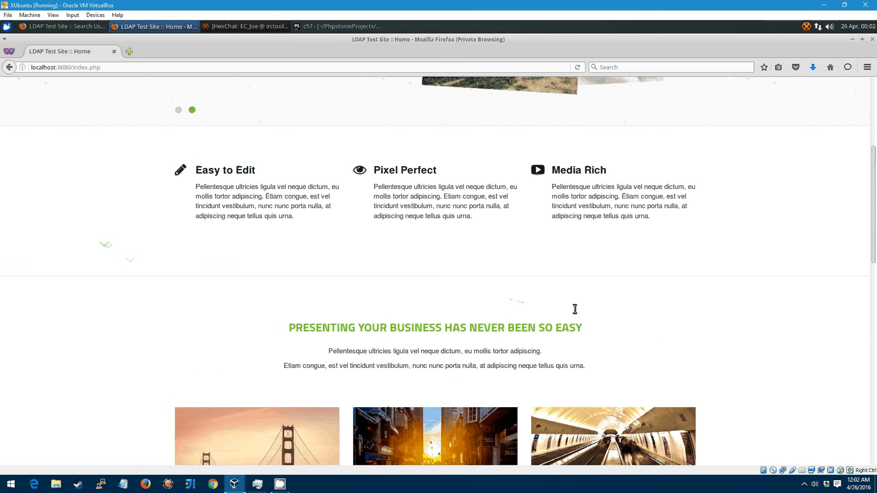
scroll(727, 420, "down", 12)
left_click(688, 453)
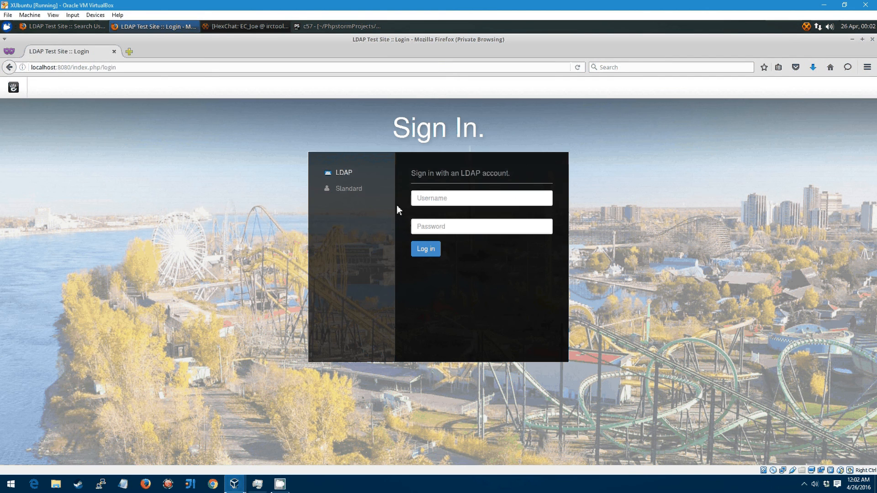
left_click(429, 200)
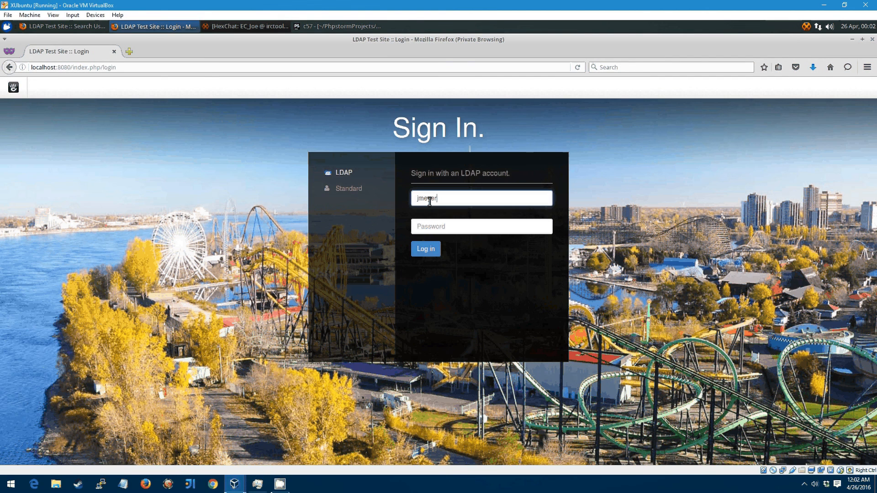
key("Tab")
type("*********")
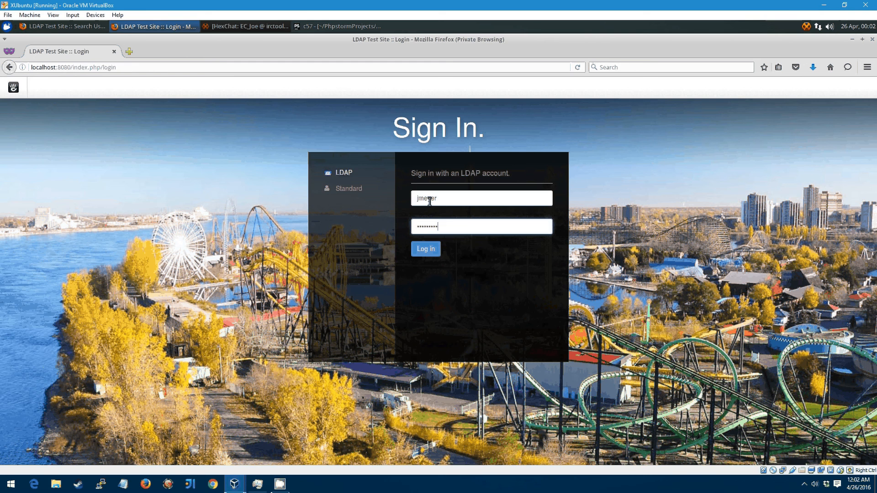
key("Return")
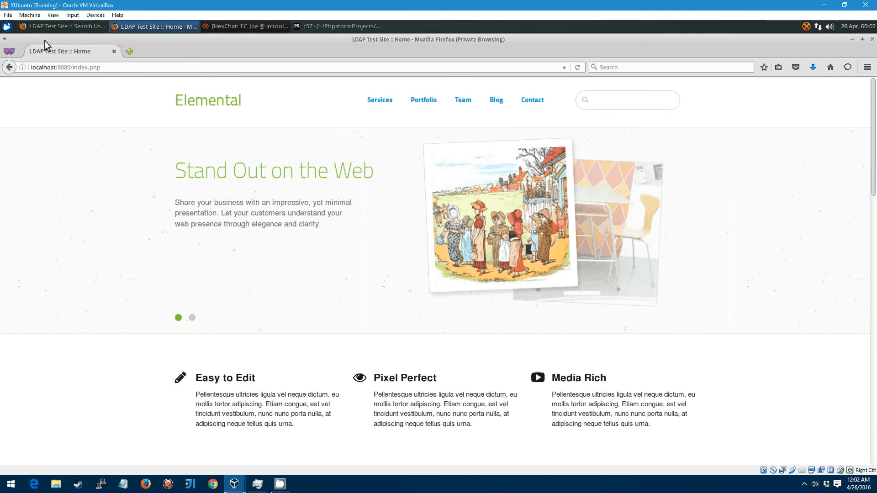
left_click(63, 26)
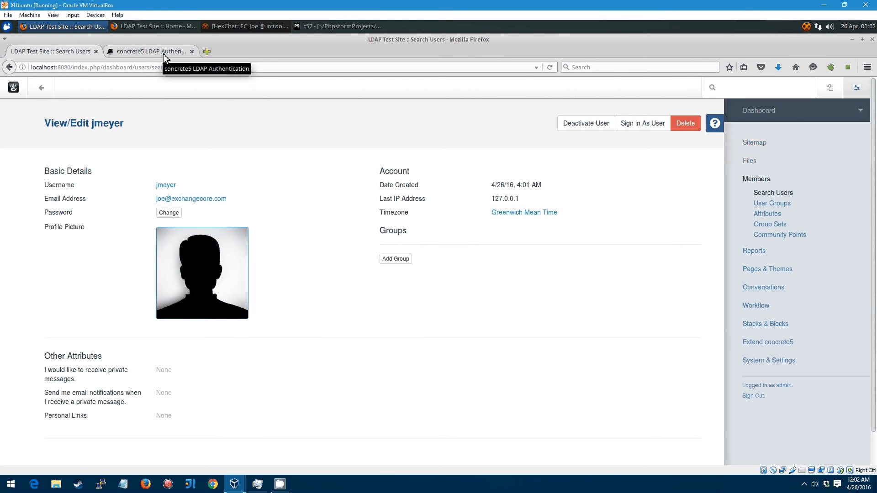
Step: Review the LDAP user's account page, now listing no groups, alongside the LDAP documentation tab
left_click(143, 53)
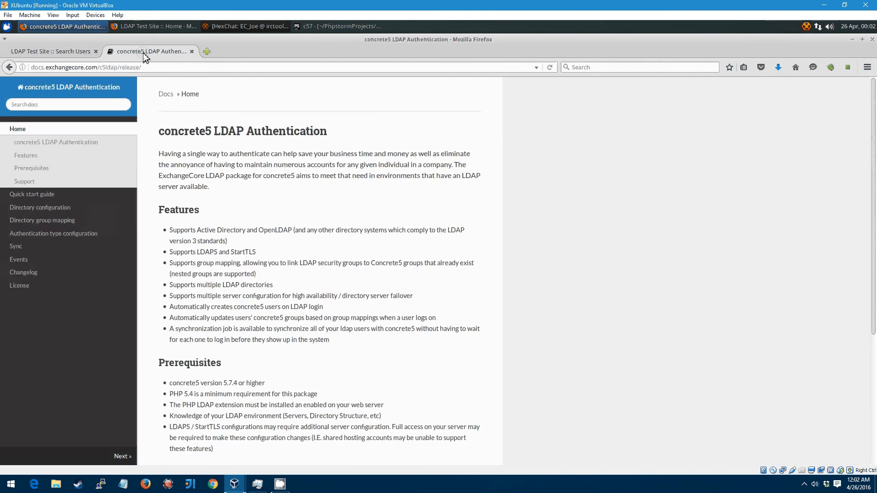
left_click(54, 52)
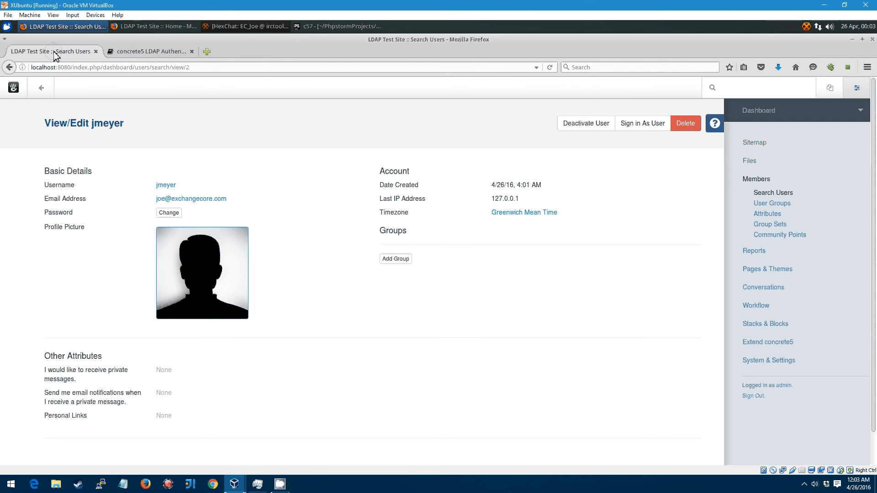
left_click(403, 297)
left_click(285, 199)
left_click(168, 53)
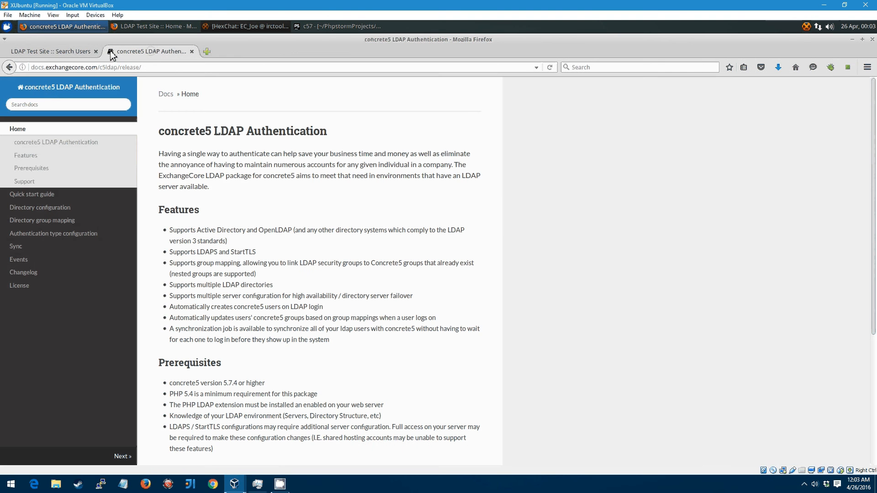
left_click(39, 51)
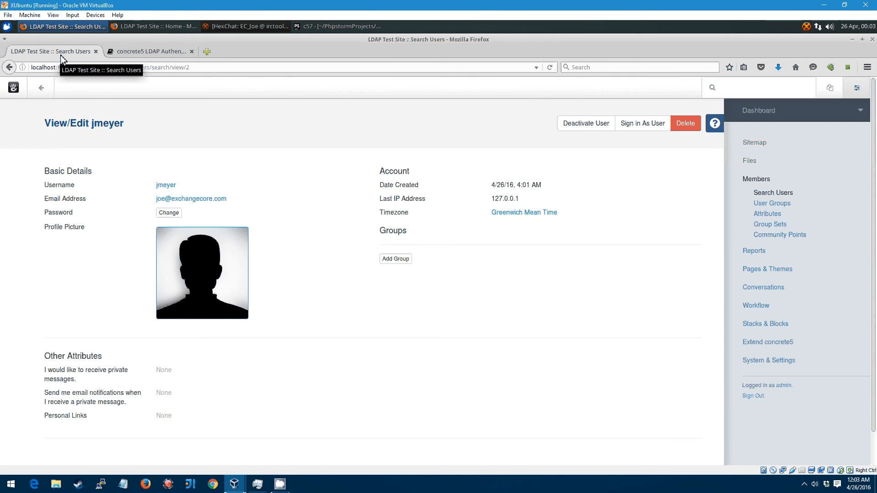
Step: Open Automated Jobs via a 'jobs' search and run Synchronizes LDAP Users, which reports Users Synchronized
left_click(792, 93)
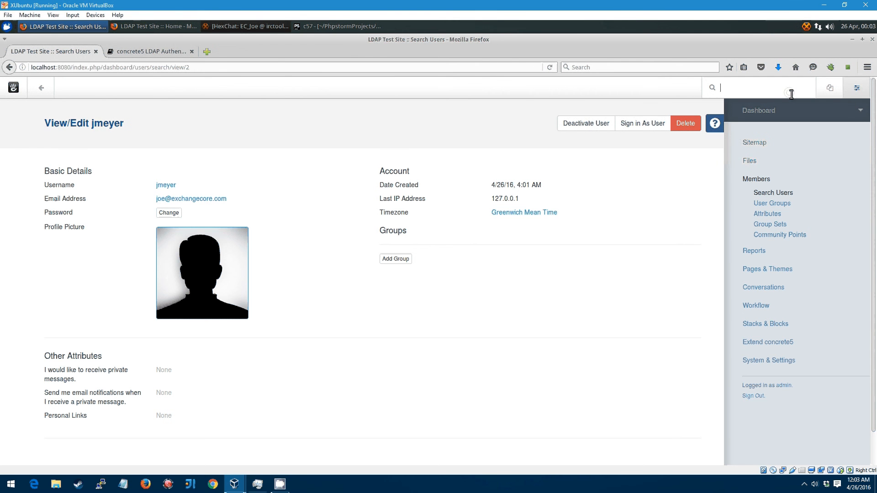
type("jobs")
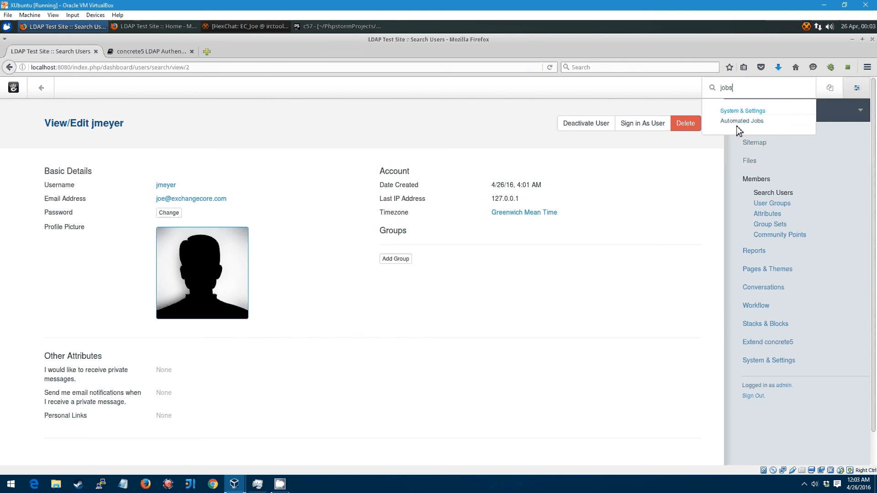
left_click(741, 121)
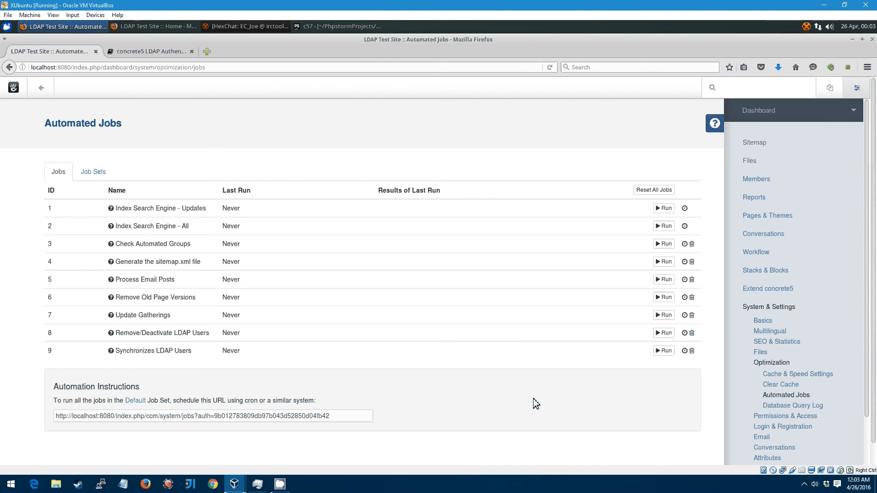
left_click(660, 355)
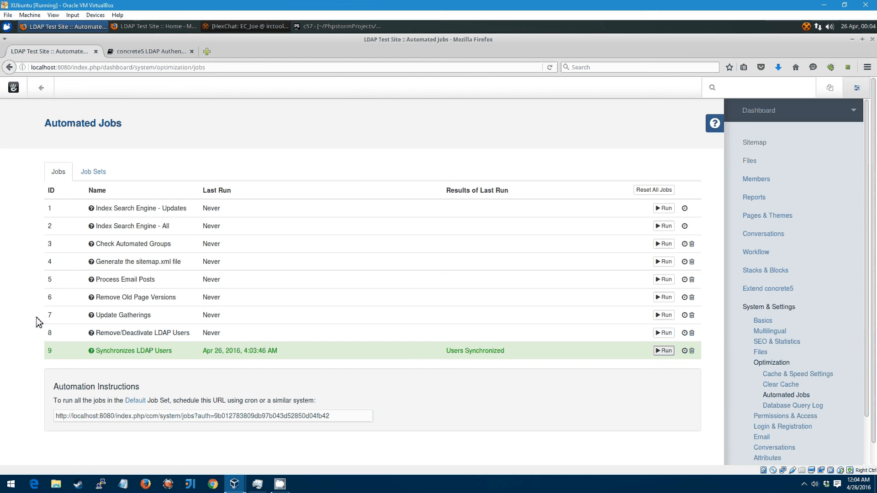
left_click(18, 327)
Step: View Search Users listing four members, including the synced test and wservice accounts
left_click(759, 179)
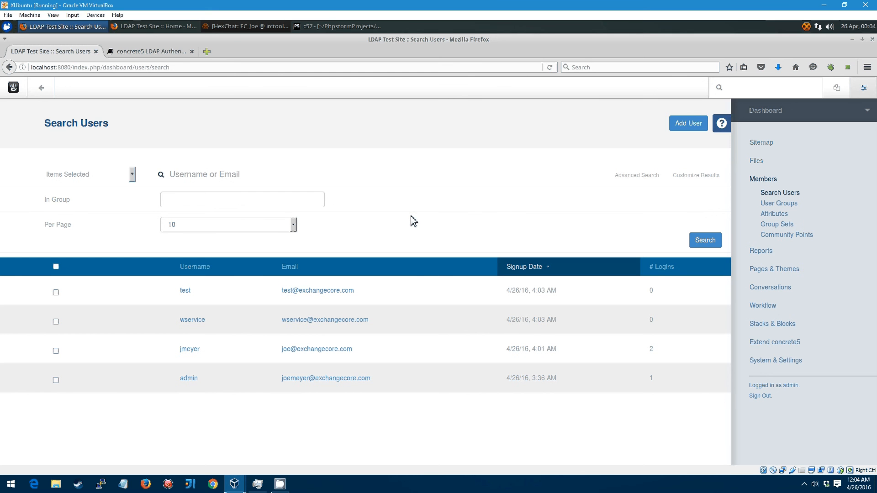
left_click(338, 28)
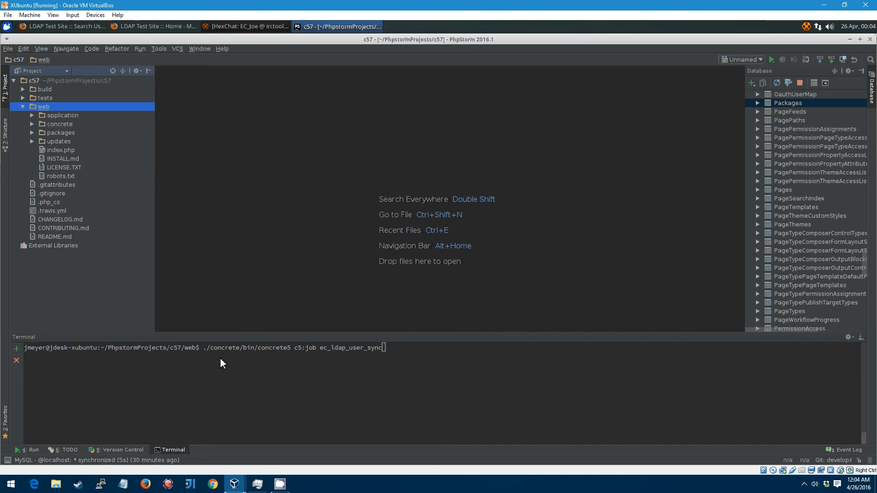
Step: List the available jobs in the terminal with ./concrete/bin/concrete5 c5:job --list
left_click(59, 116)
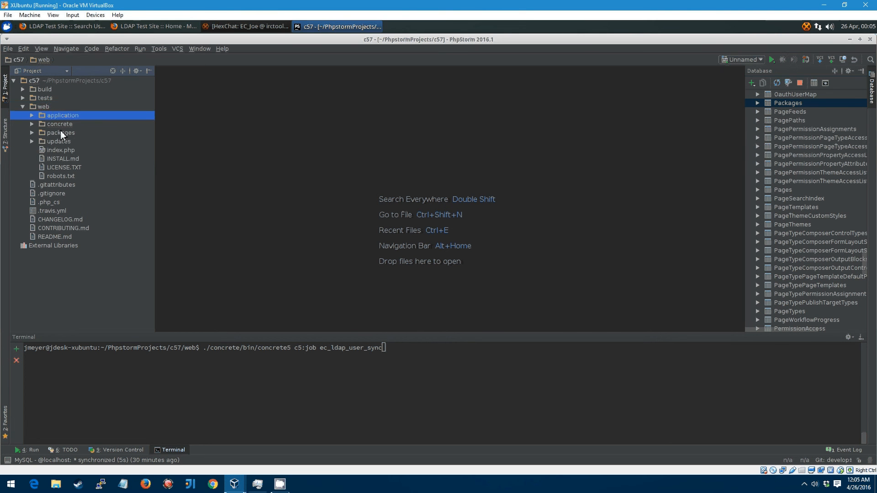
left_click(61, 124)
left_click(61, 133)
left_click(57, 143)
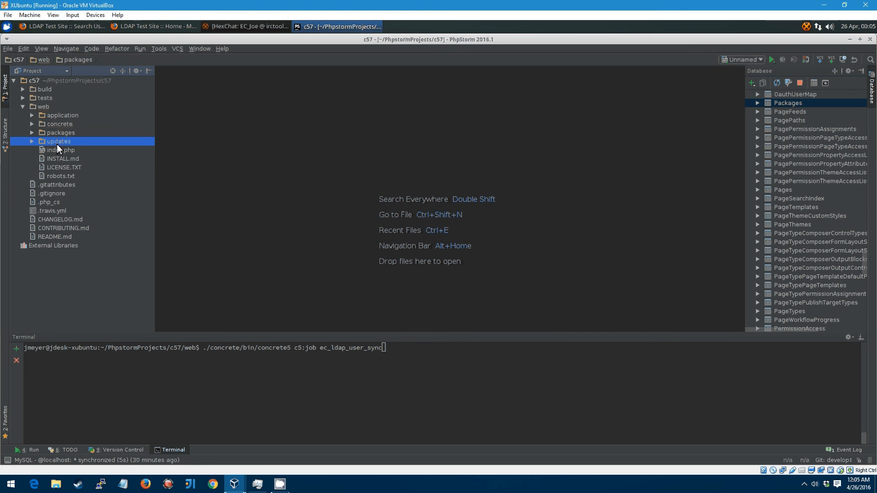
left_click(66, 116)
left_click(68, 125)
left_click(68, 133)
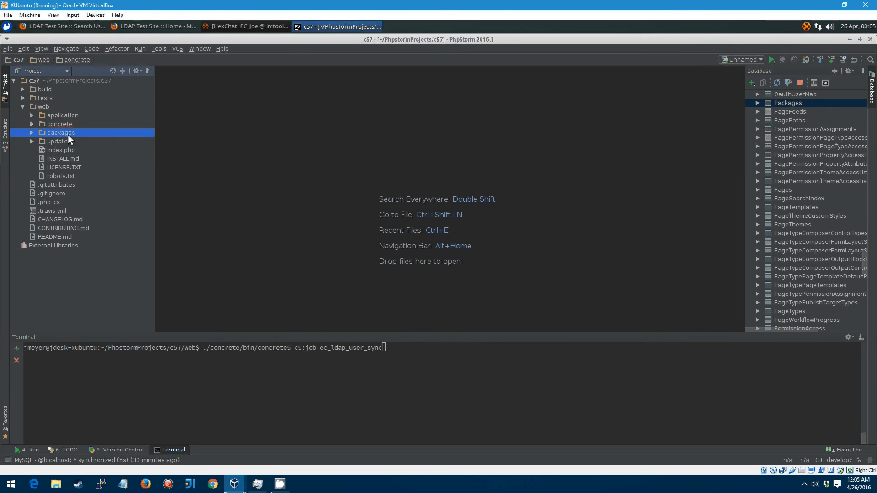
left_click(64, 141)
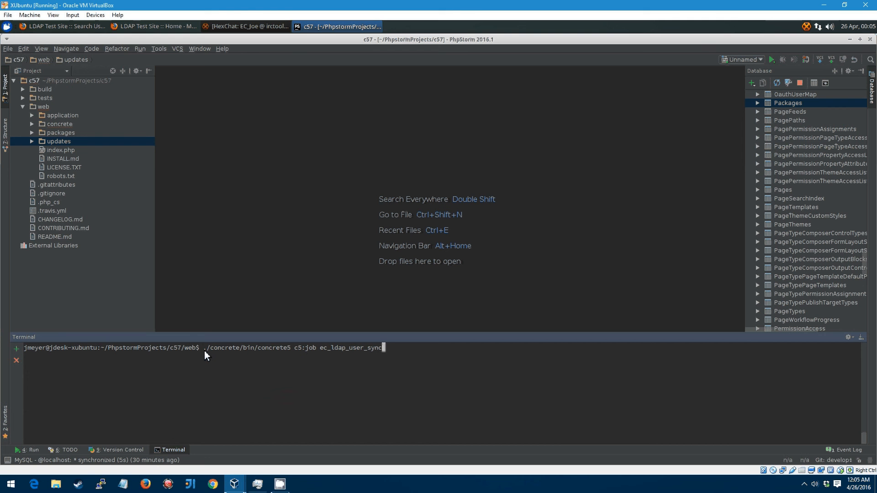
left_click_drag(204, 351, 396, 352)
left_click(396, 352)
key("BackSpace")
key("BackSpace")
key("BackSpace")
key("BackSpace")
key("BackSpace")
key("BackSpace")
key("BackSpace")
key("BackSpace")
key("BackSpace")
key("BackSpace")
key("BackSpace")
key("BackSpace")
key("BackSpace")
key("BackSpace")
key("BackSpace")
key("BackSpace")
key("BackSpace")
type("--list")
key("Return")
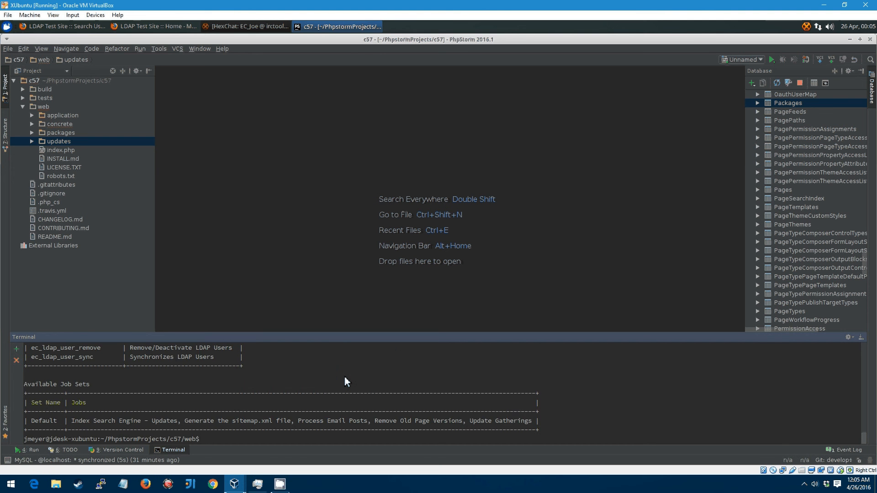
Step: Run c5:job ec_ldap_user_sync from the terminal, which reports Users Synchronized
scroll(345, 379, "up", 5)
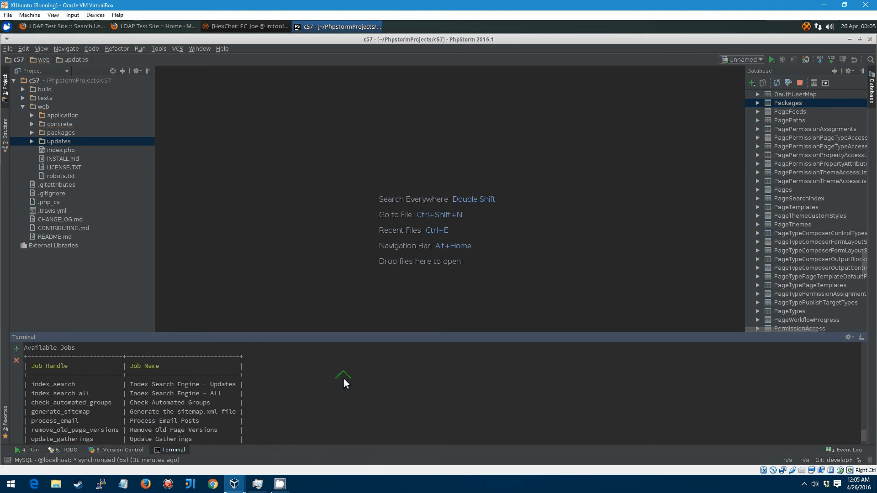
scroll(128, 388, "down", 5)
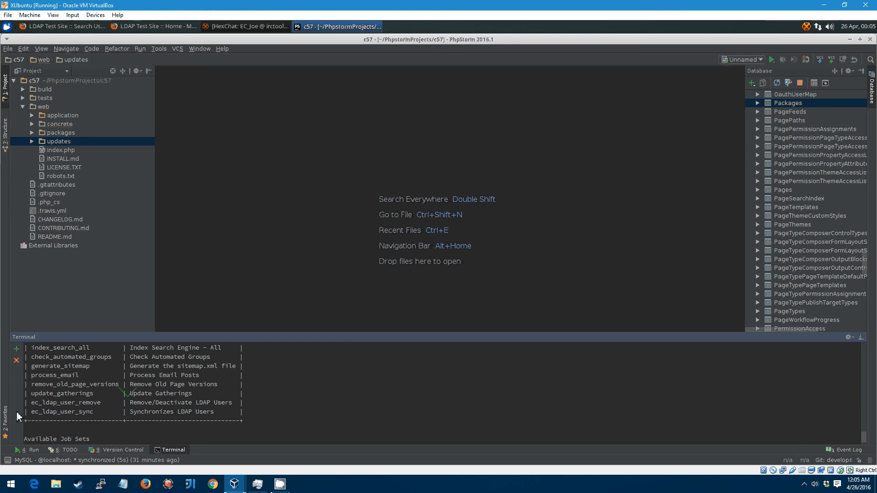
left_click_drag(37, 414, 199, 412)
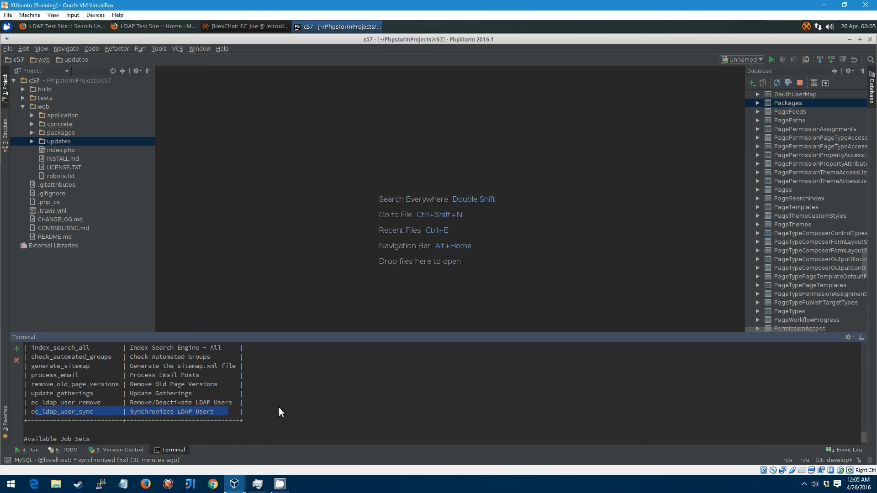
scroll(281, 410, "down", 2)
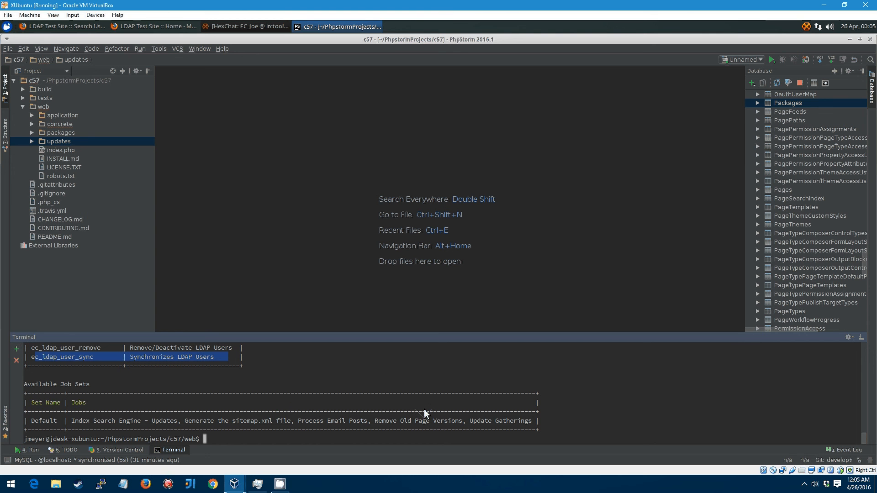
key("Up")
key("BackSpace")
key("BackSpace")
key("BackSpace")
key("BackSpace")
key("BackSpace")
key("BackSpace")
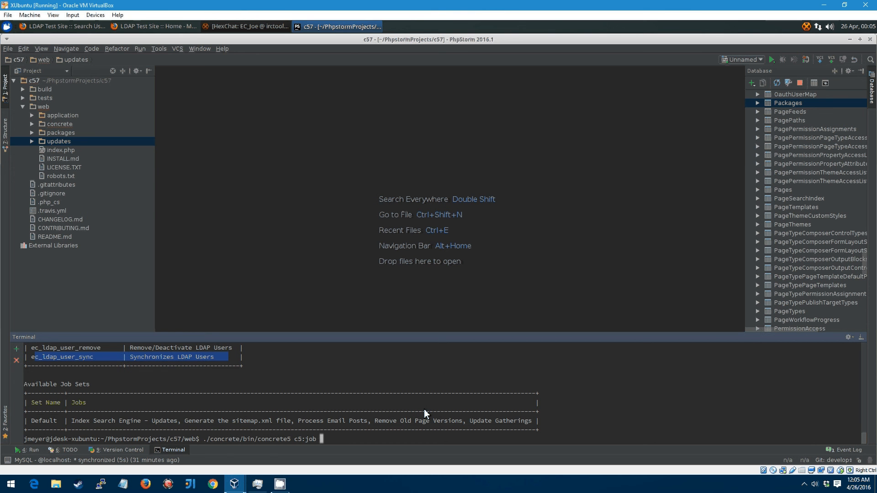
type("ec_ldap_user_sync")
key("Return")
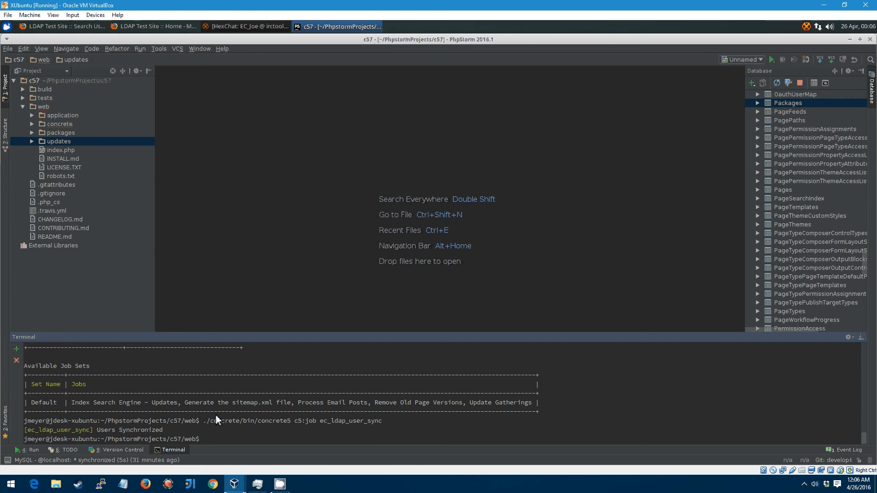
Step: Switch back to Firefox's Search Users list, then bring up the LDAP Authentication documentation page
left_click(65, 29)
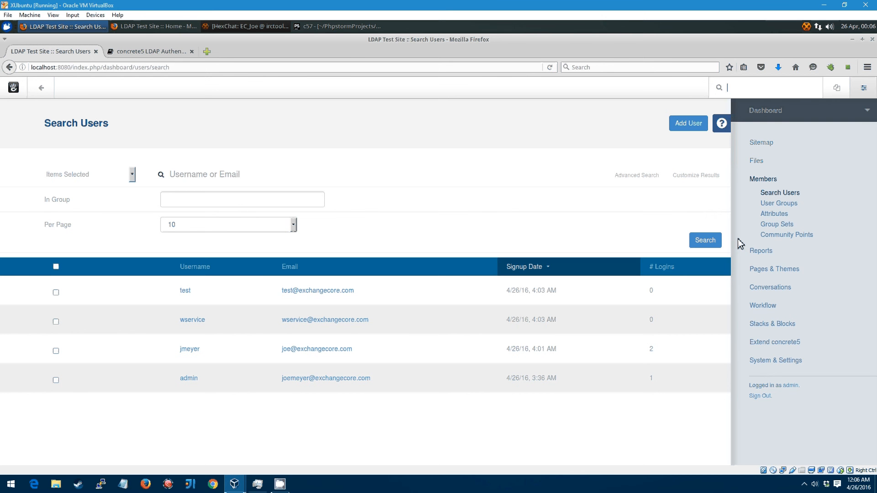
left_click(160, 55)
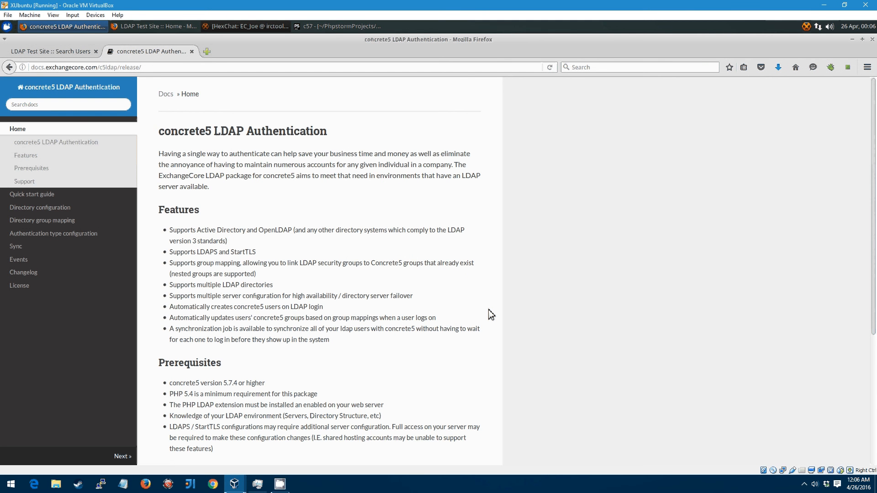